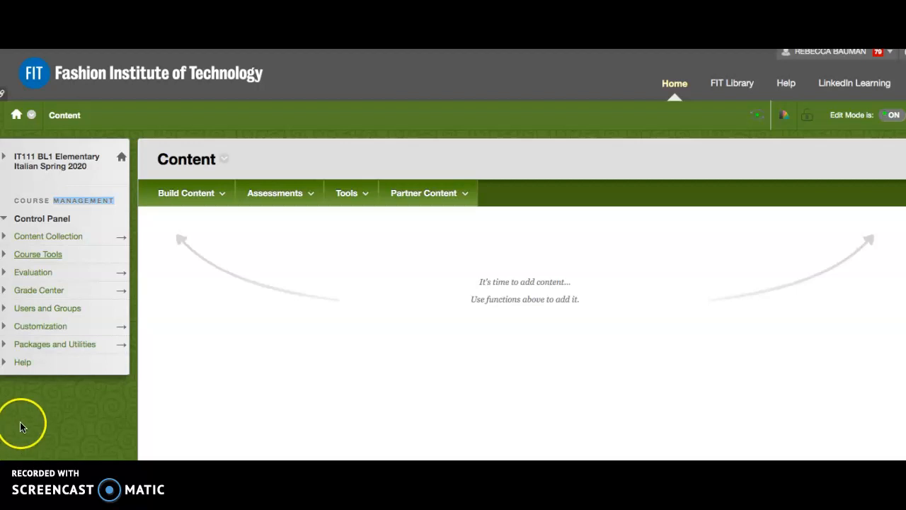
# Step: Open the Test Import page from the course's Tests, Surveys, and Pools tools
pyautogui.click(40, 254)
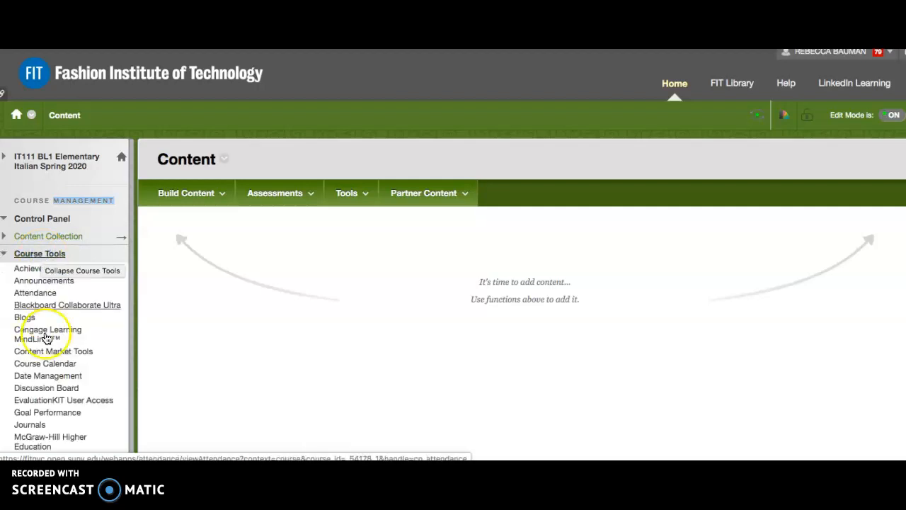
pyautogui.scroll(-3, 46, 338)
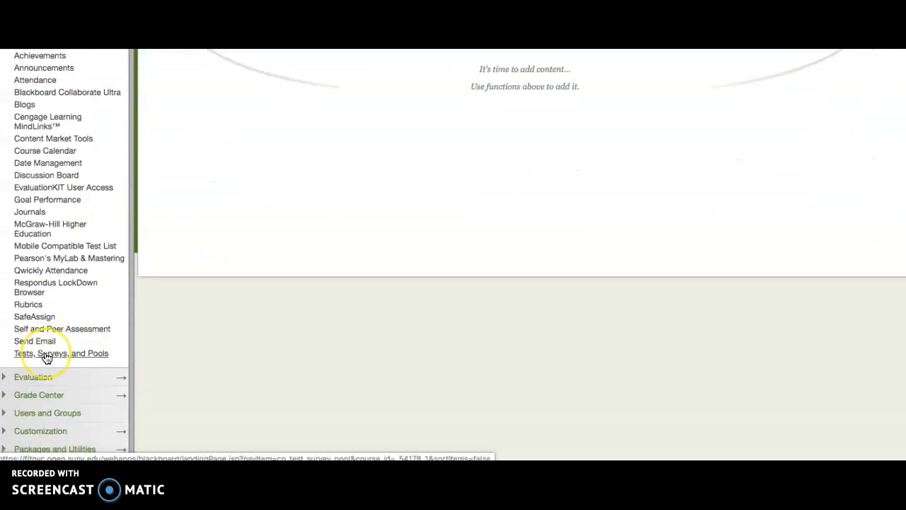
pyautogui.click(46, 353)
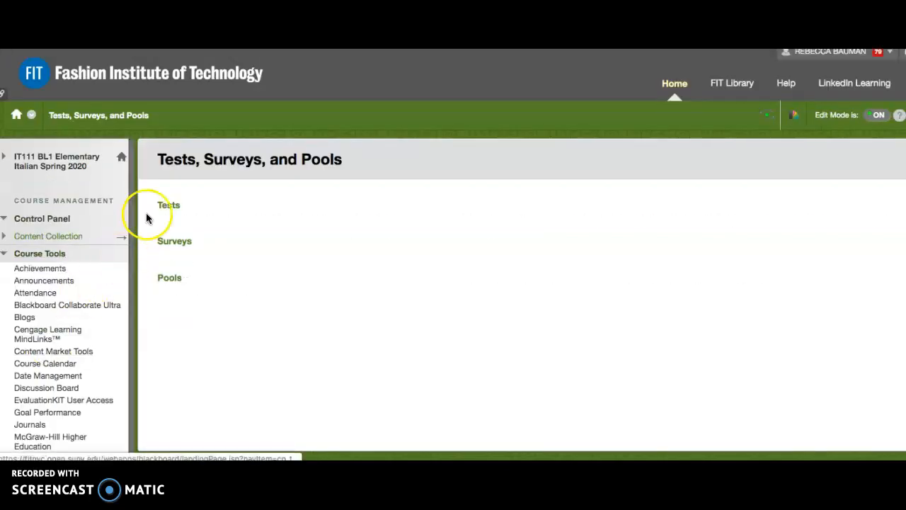
pyautogui.click(170, 206)
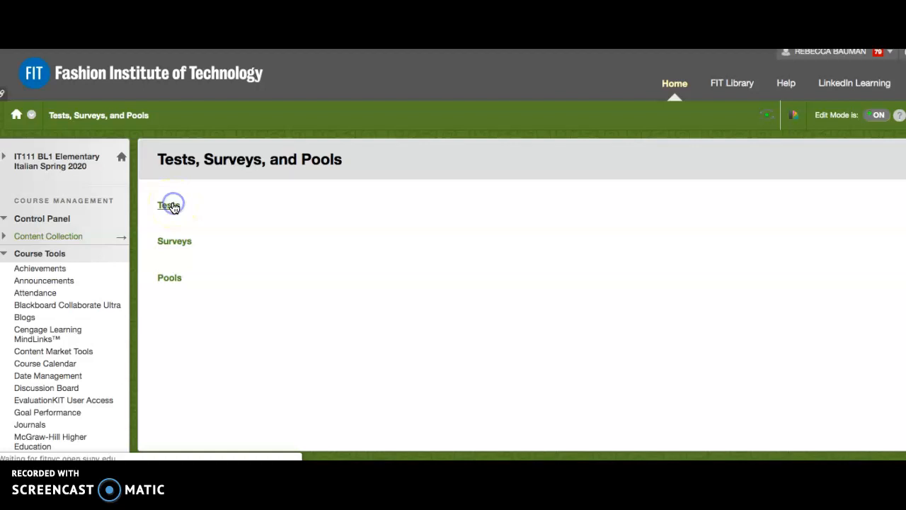
pyautogui.click(244, 193)
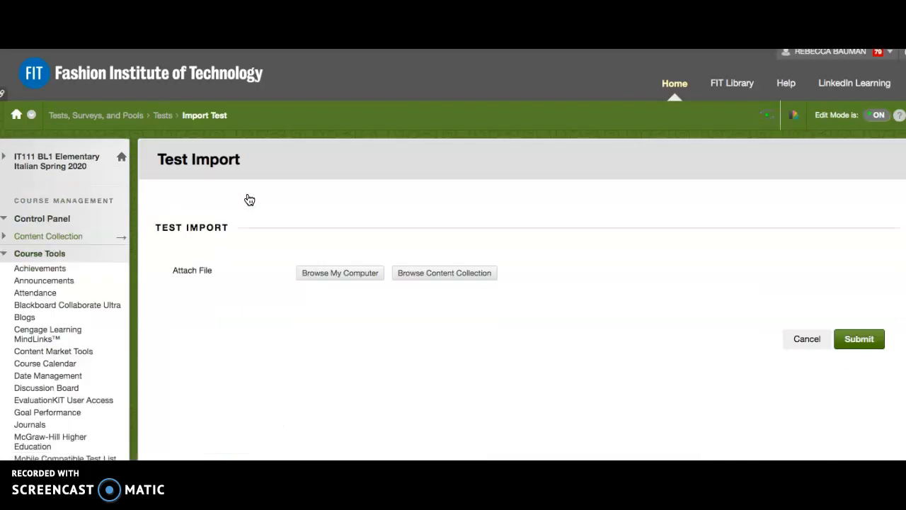
# Step: Import the test package Test_ExportFile_NOTERM-LANGUAGES-CULTURES-DEPT-SUMMER-2019_Midterm IT111.zip from the computer's Desktop folder
pyautogui.click(326, 275)
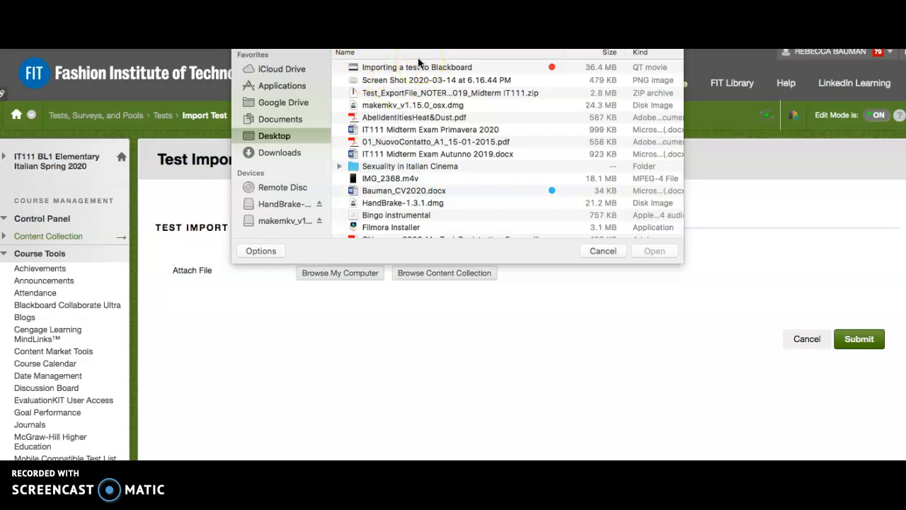
pyautogui.click(396, 96)
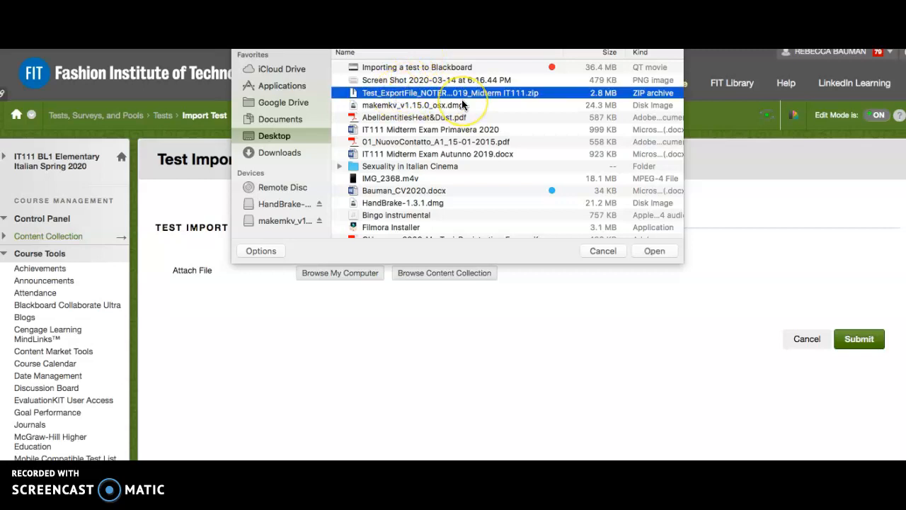
pyautogui.click(662, 252)
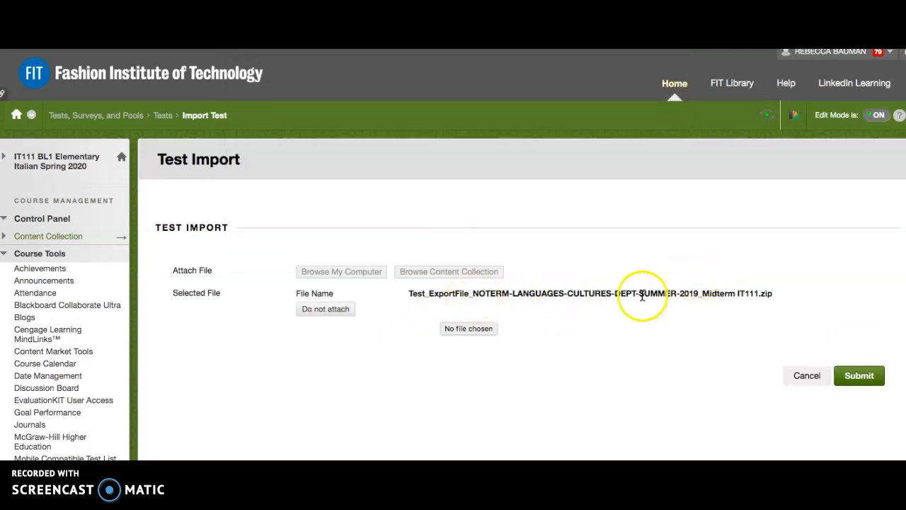
pyautogui.click(853, 380)
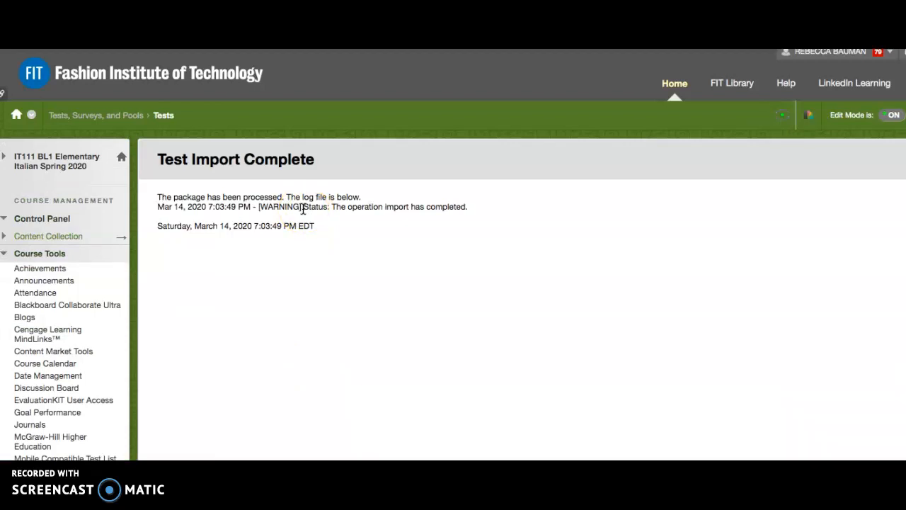
# Step: Collapse the course tools list, expand the IT111 BL1 course menu and open its Content area
pyautogui.scroll(1, 68, 224)
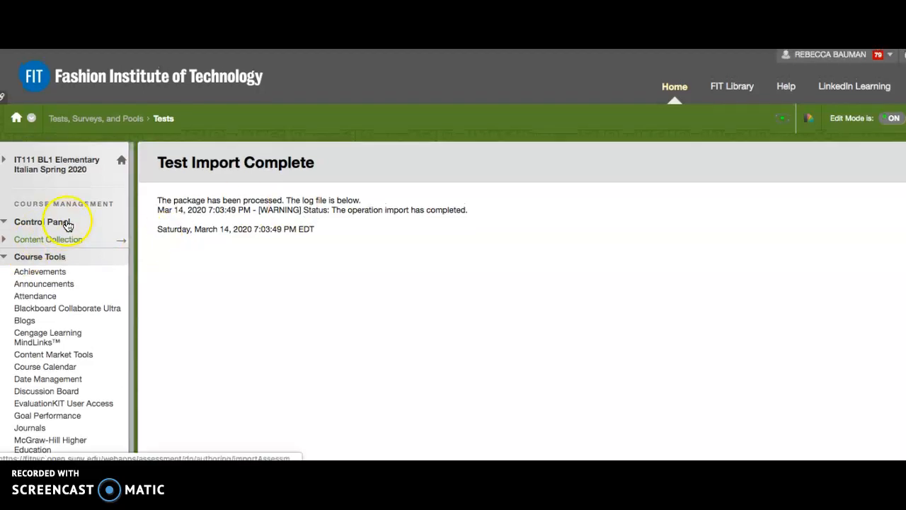
pyautogui.click(5, 256)
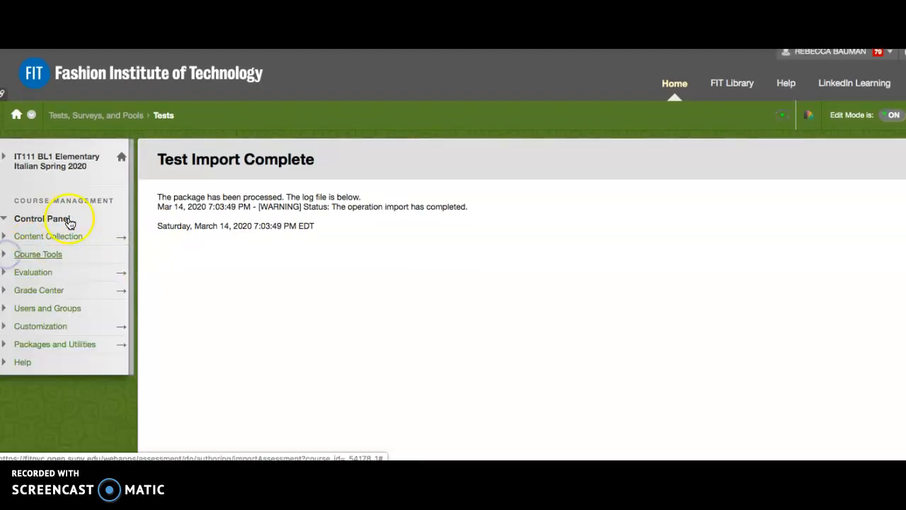
pyautogui.click(78, 161)
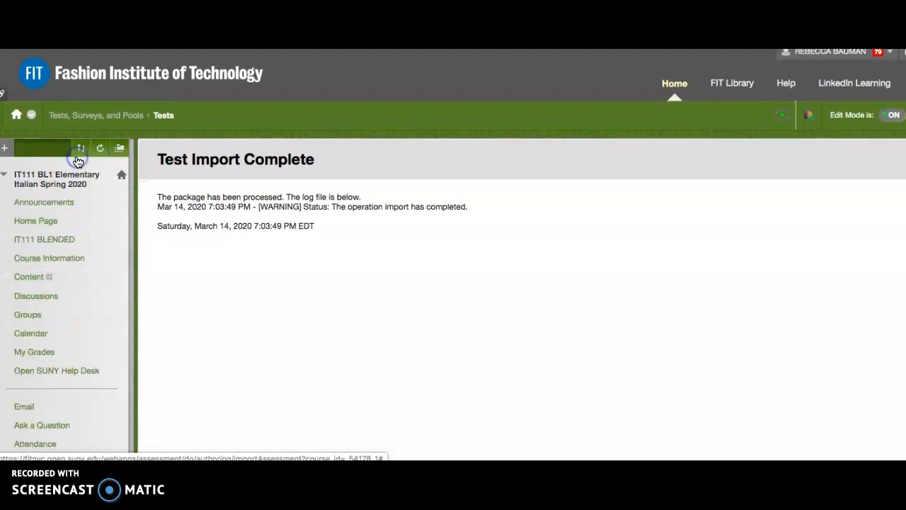
pyautogui.click(29, 276)
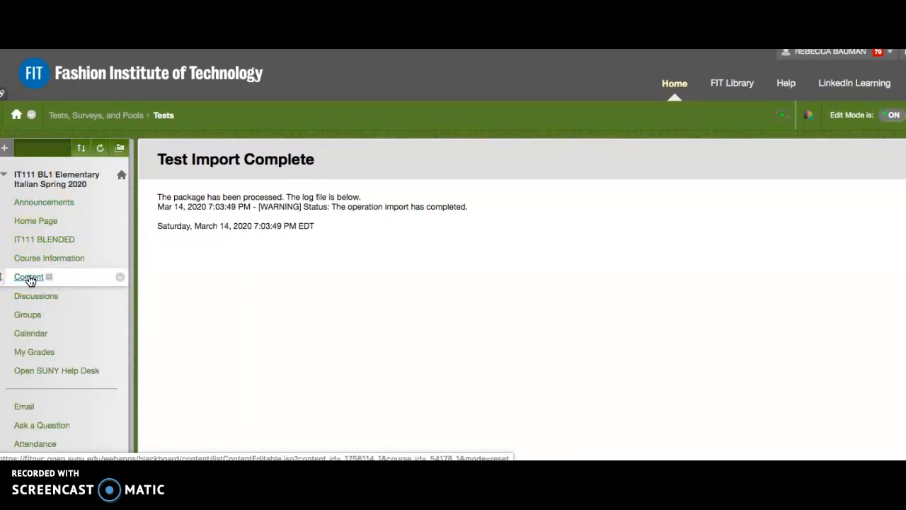
pyautogui.click(30, 279)
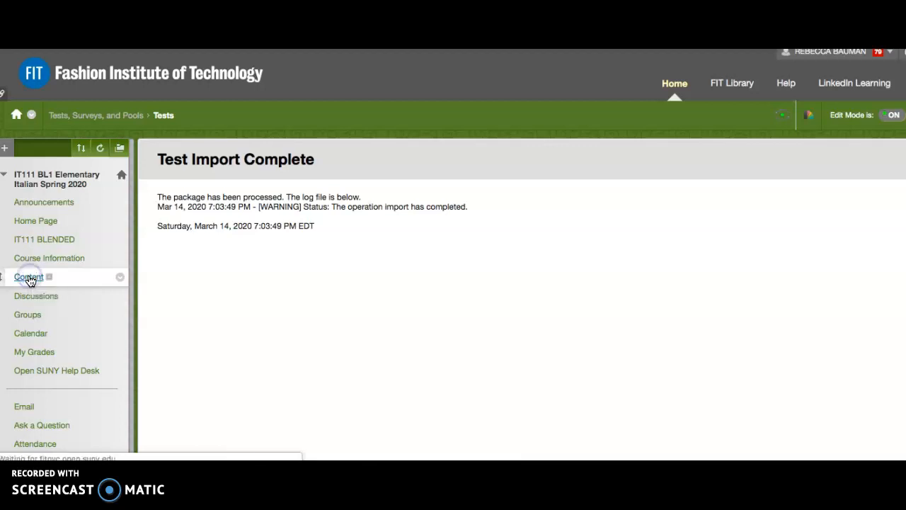
# Step: Add the existing test Midterm IT111 to the Content area as a test assessment
pyautogui.click(269, 207)
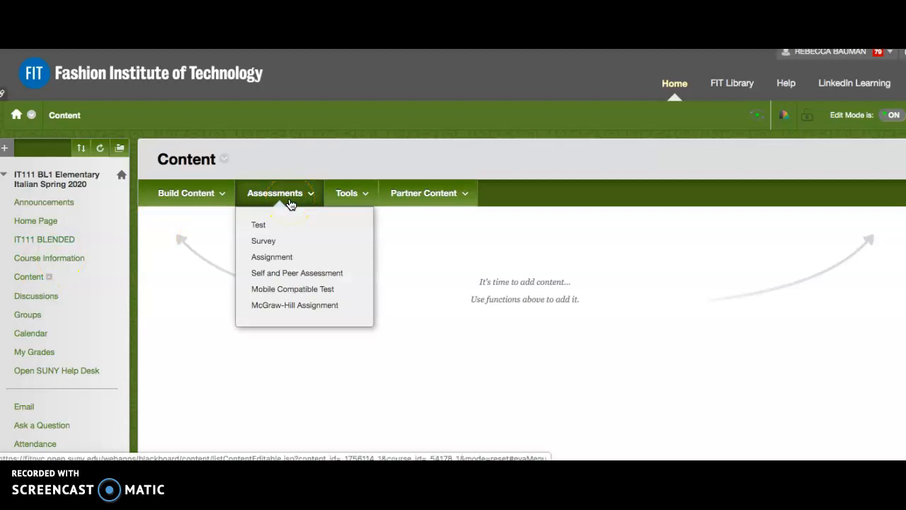
pyautogui.click(300, 196)
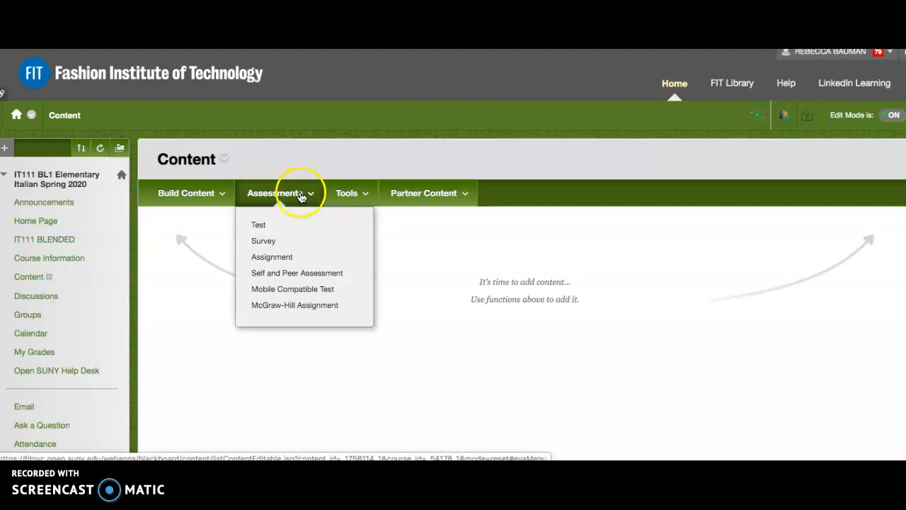
pyautogui.click(259, 225)
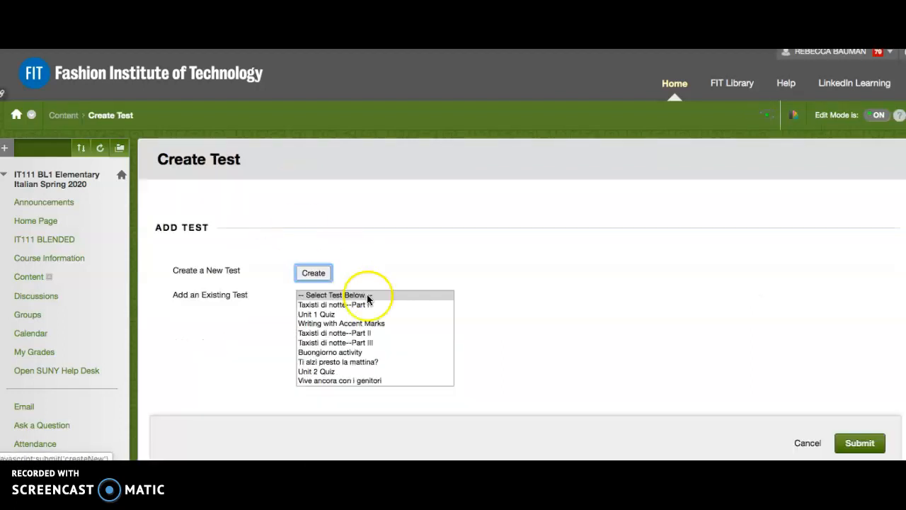
pyautogui.scroll(-1, 380, 333)
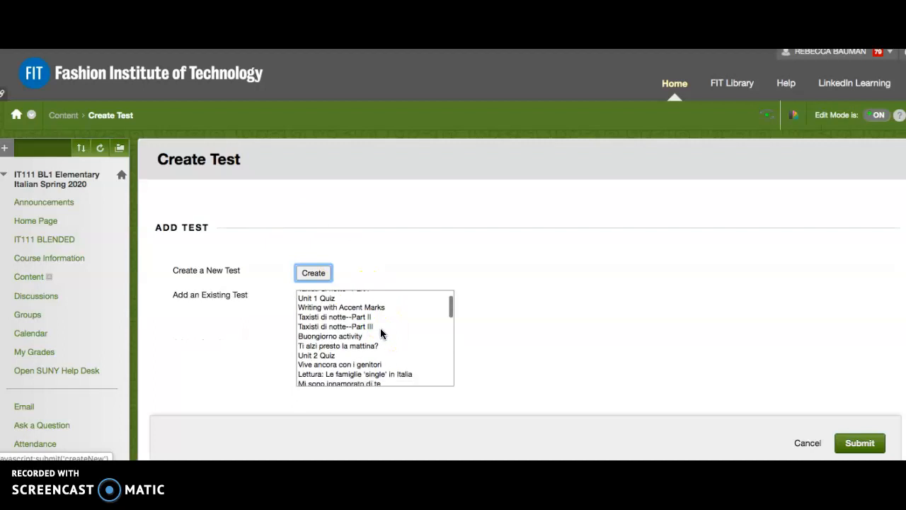
pyautogui.scroll(-2, 380, 333)
pyautogui.scroll(-2, 380, 333)
pyautogui.scroll(-8, 380, 333)
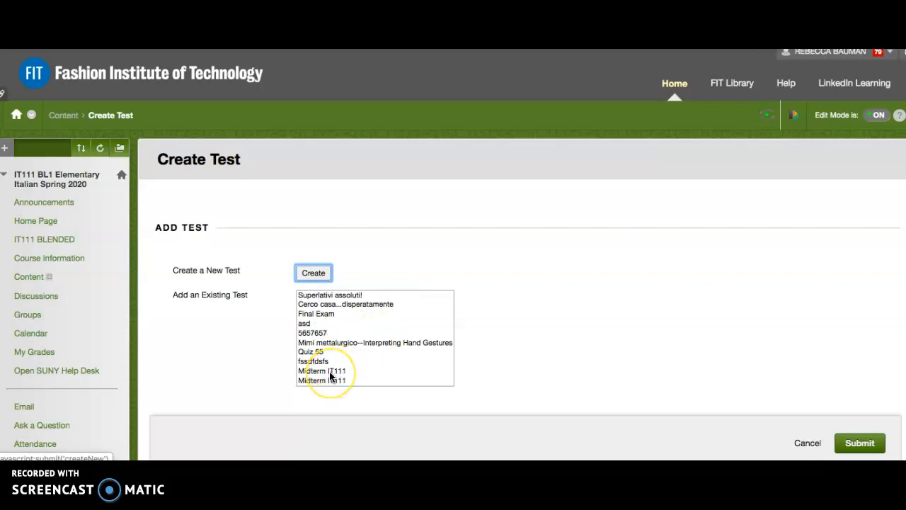
pyautogui.click(330, 372)
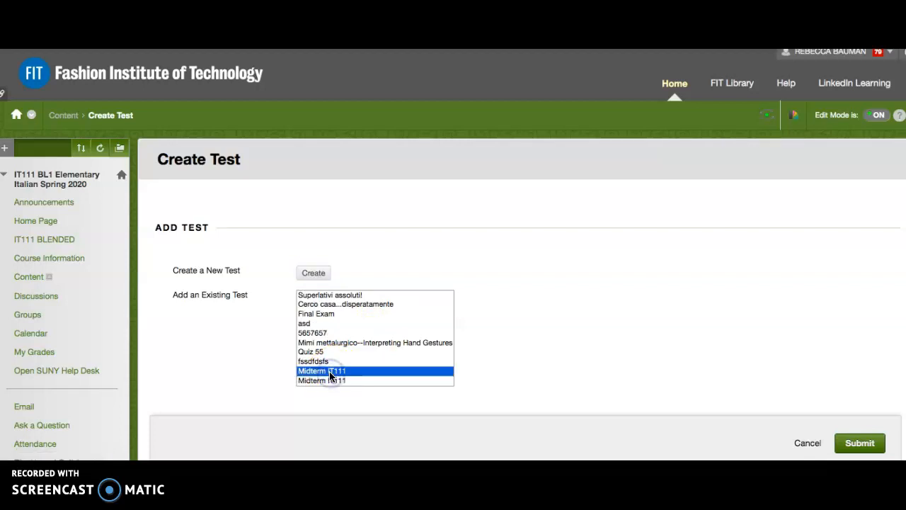
pyautogui.scroll(-1, 615, 380)
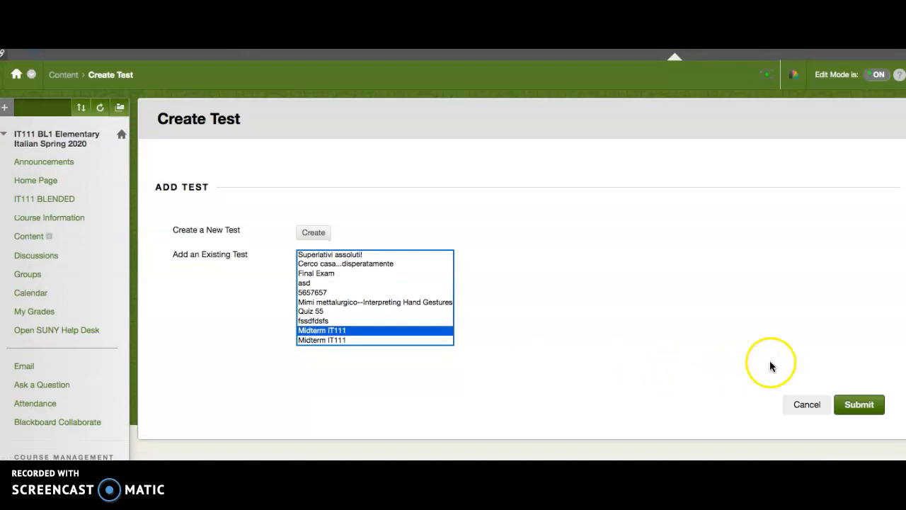
pyautogui.click(855, 404)
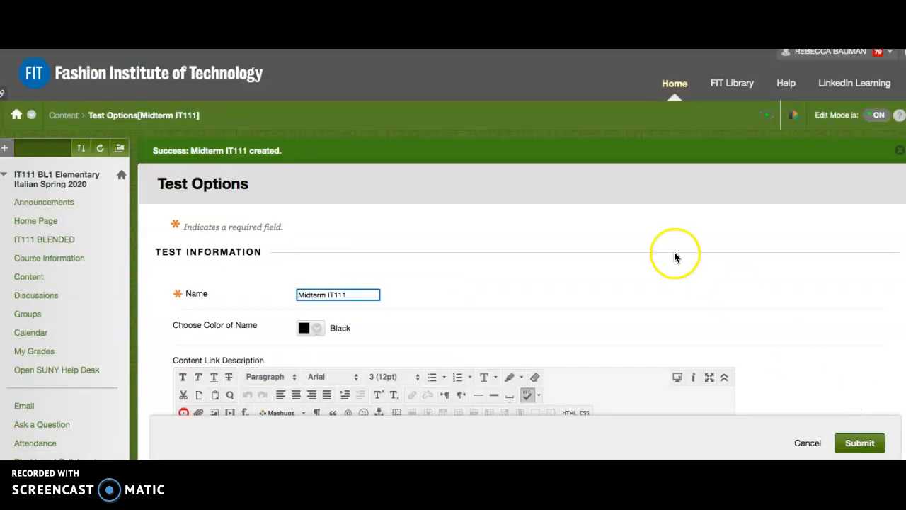
# Step: Set the color of the test's name to red in the test options
pyautogui.scroll(-3, 562, 276)
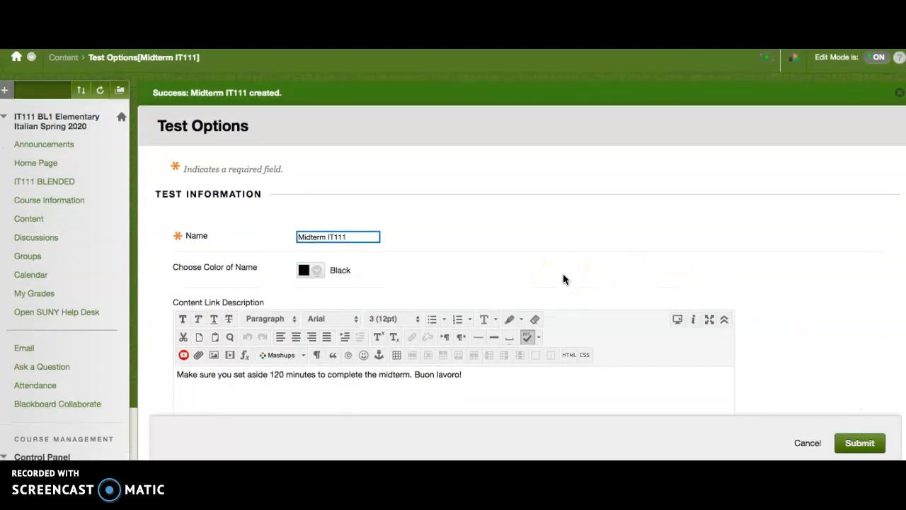
pyautogui.scroll(-3, 563, 274)
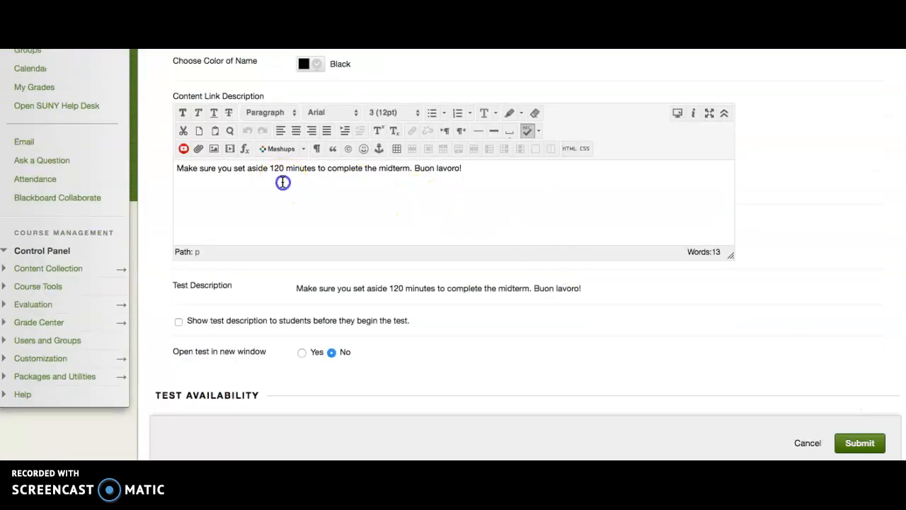
pyautogui.click(191, 177)
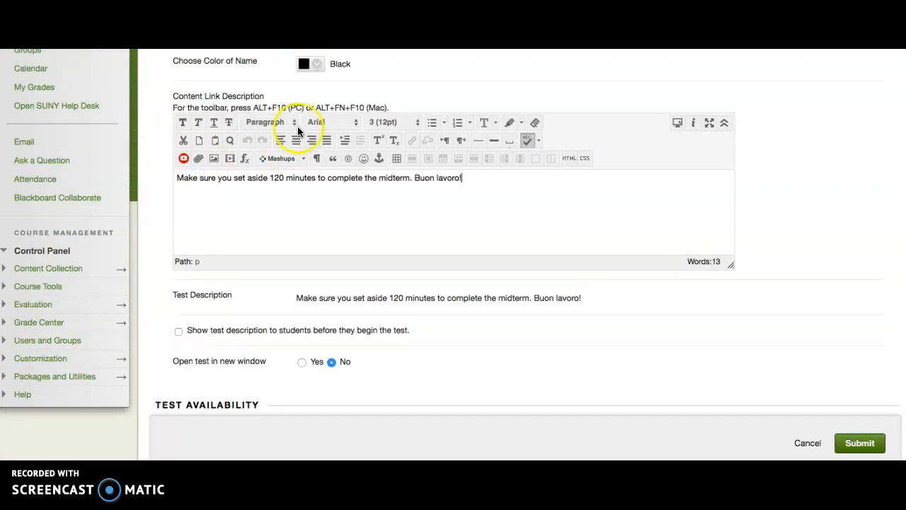
pyautogui.click(316, 71)
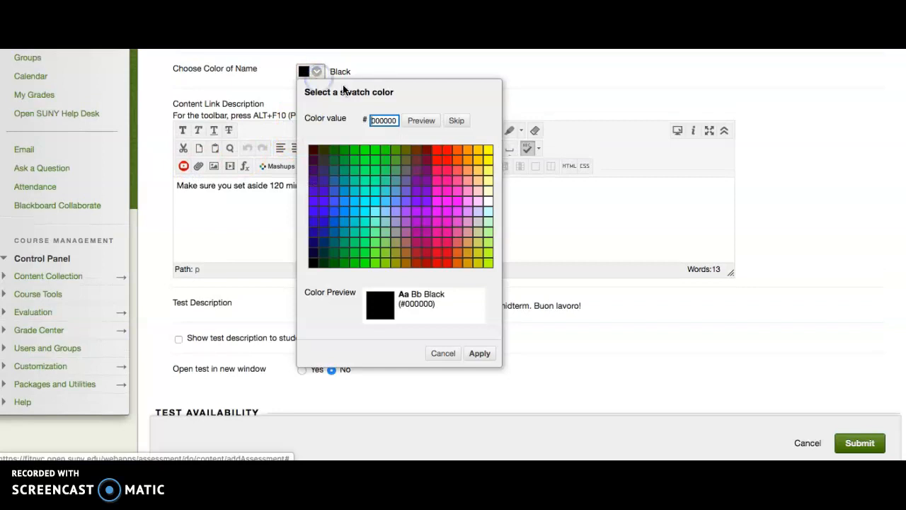
pyautogui.click(438, 152)
pyautogui.click(478, 354)
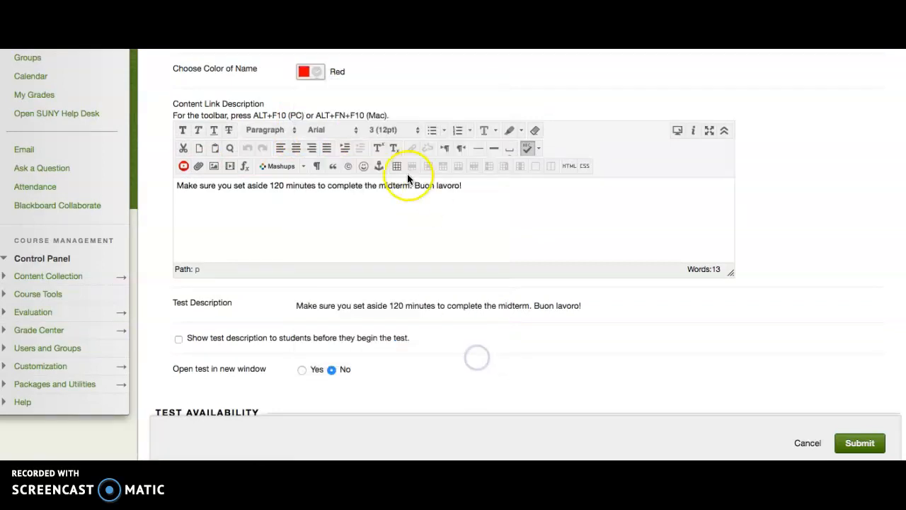
# Step: Enable showing the test description to students before they begin the test
pyautogui.scroll(-5, 344, 219)
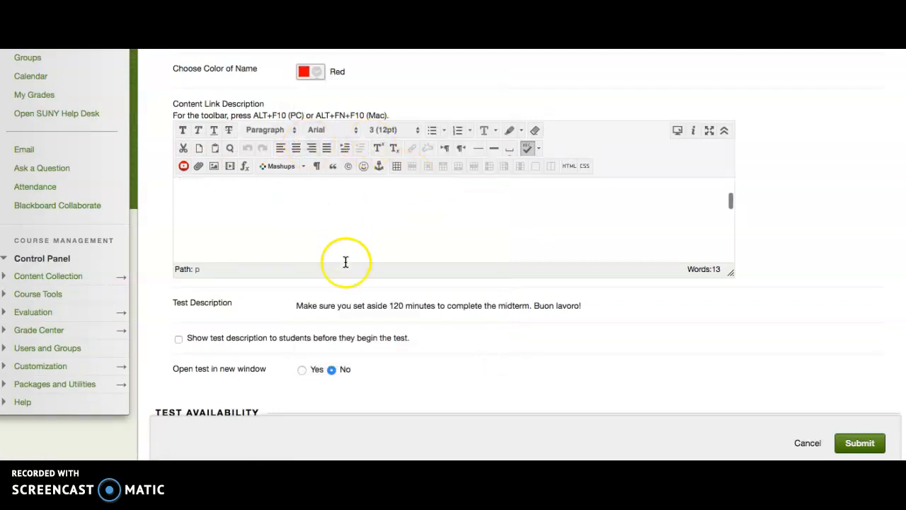
pyautogui.scroll(-1, 344, 262)
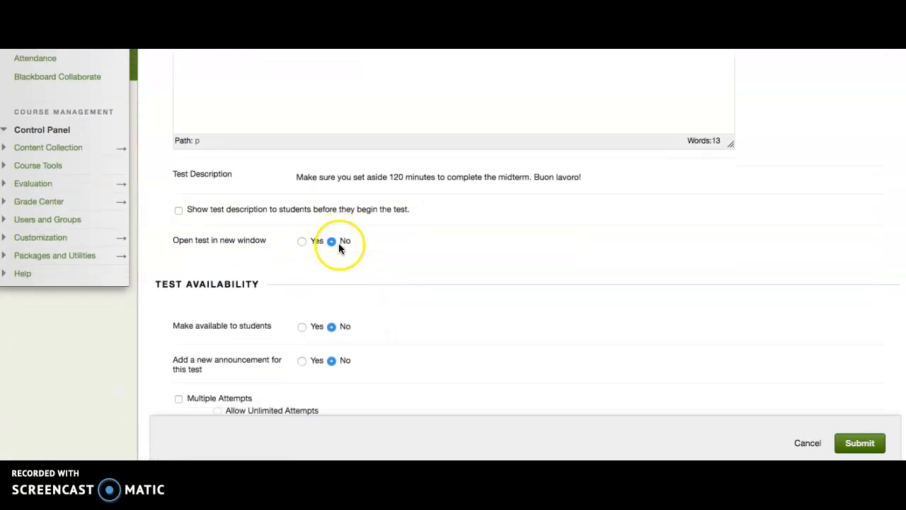
pyautogui.click(178, 211)
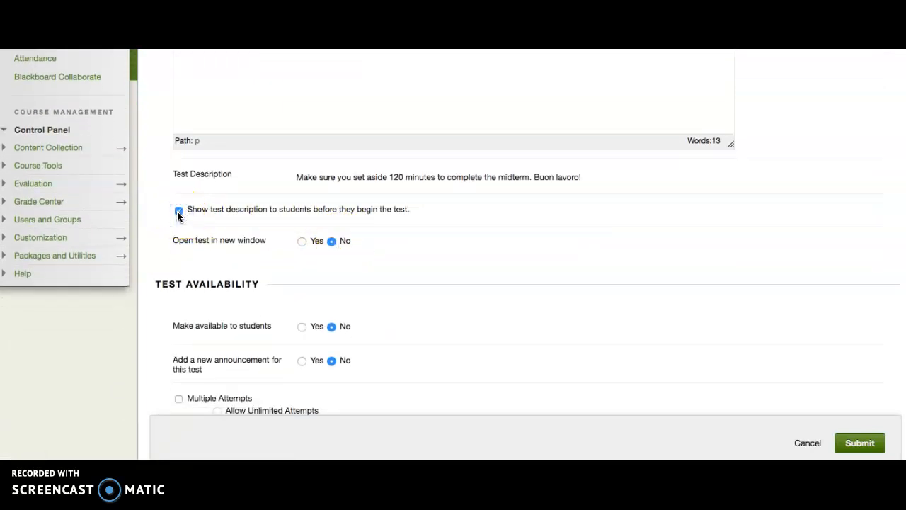
pyautogui.scroll(-3, 227, 213)
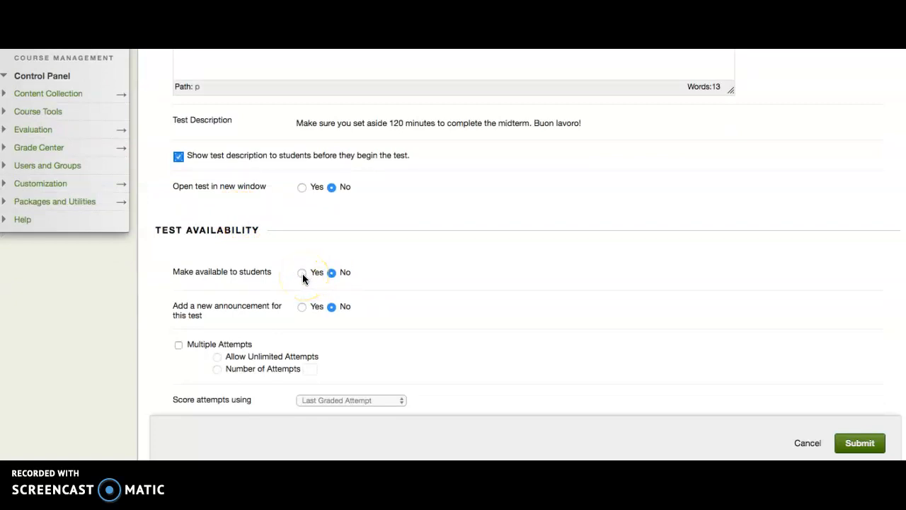
pyautogui.click(302, 273)
pyautogui.click(330, 273)
# Step: Enable the test timer at 120 minutes and turn auto-submit on
pyautogui.scroll(-2, 386, 301)
pyautogui.scroll(-5, 374, 288)
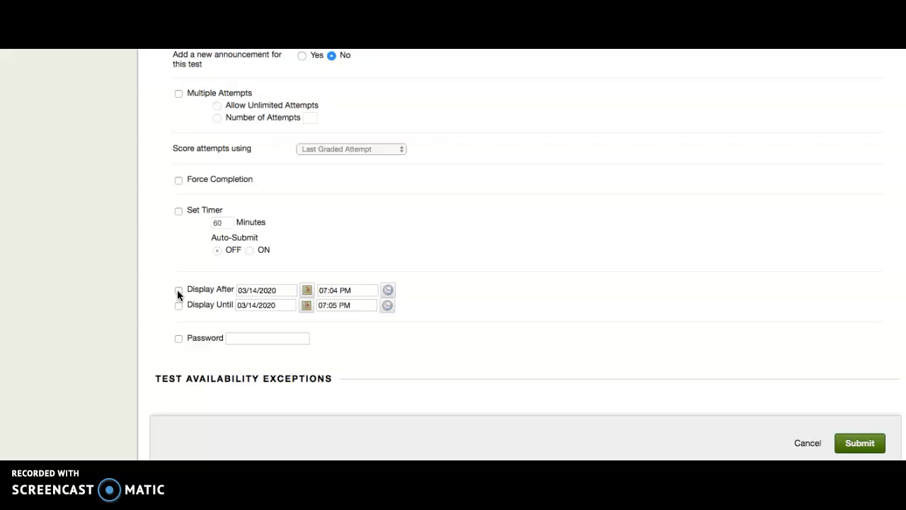
pyautogui.click(318, 219)
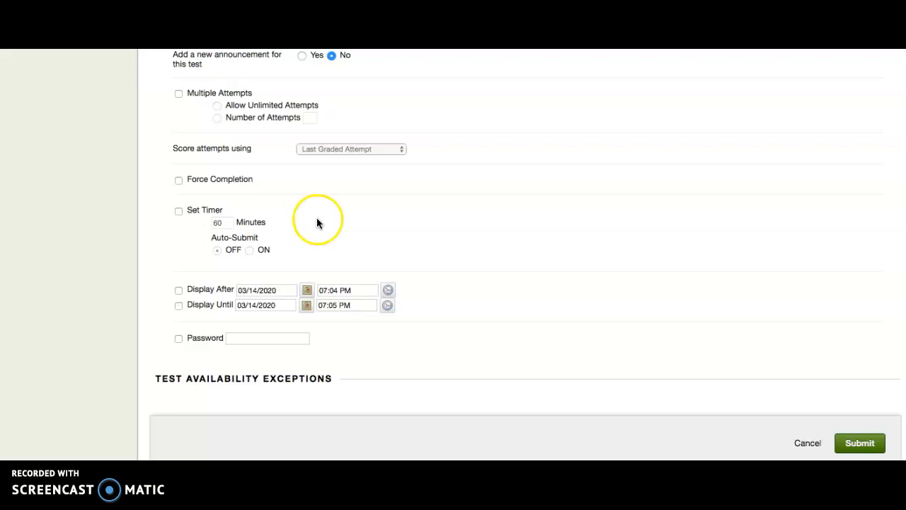
pyautogui.scroll(1, 317, 219)
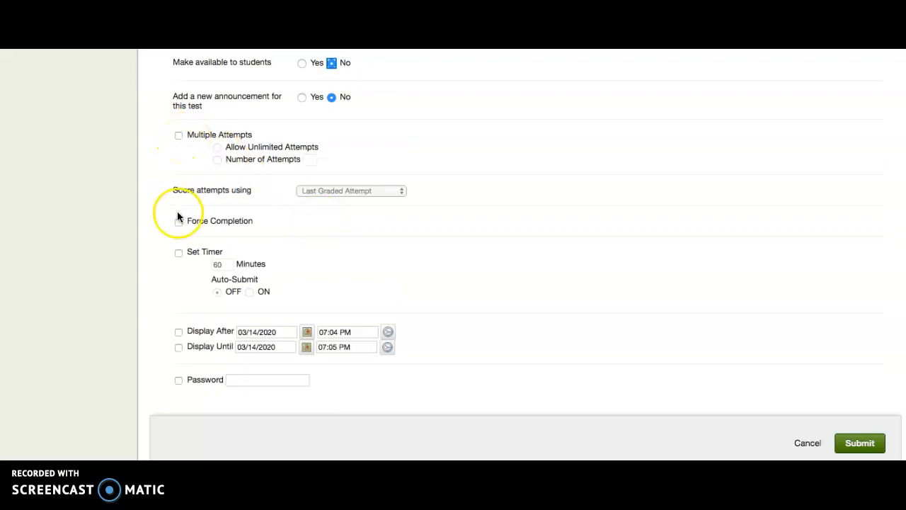
pyautogui.click(178, 253)
pyautogui.doubleClick(231, 265)
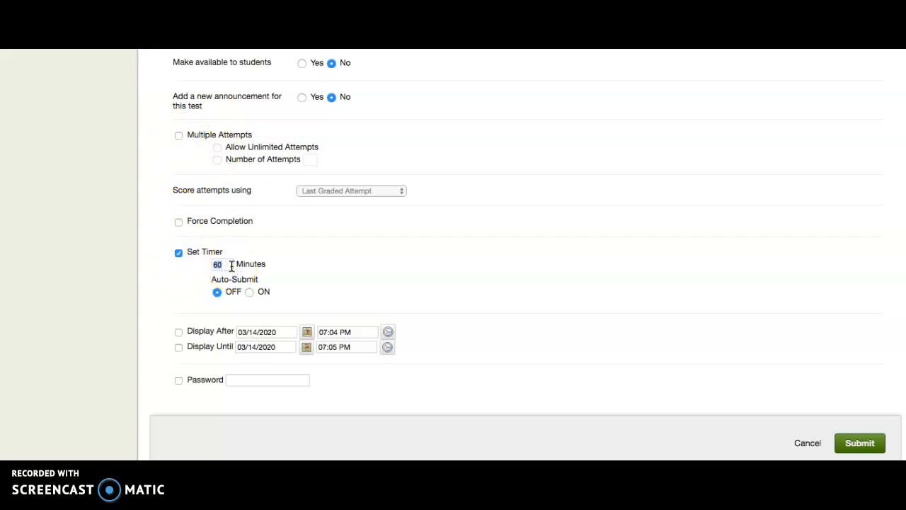
pyautogui.write('120')
pyautogui.click(335, 274)
pyautogui.scroll(-1, 337, 272)
pyautogui.click(382, 269)
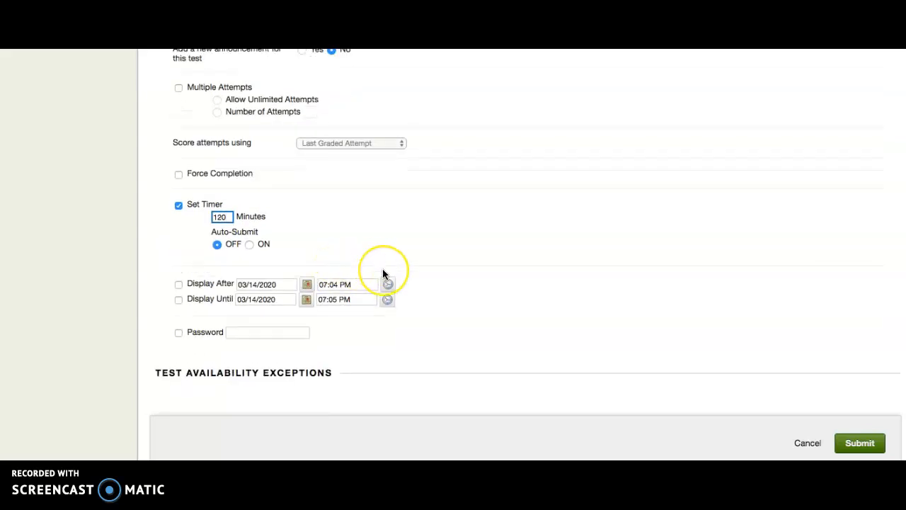
pyautogui.scroll(-1, 382, 269)
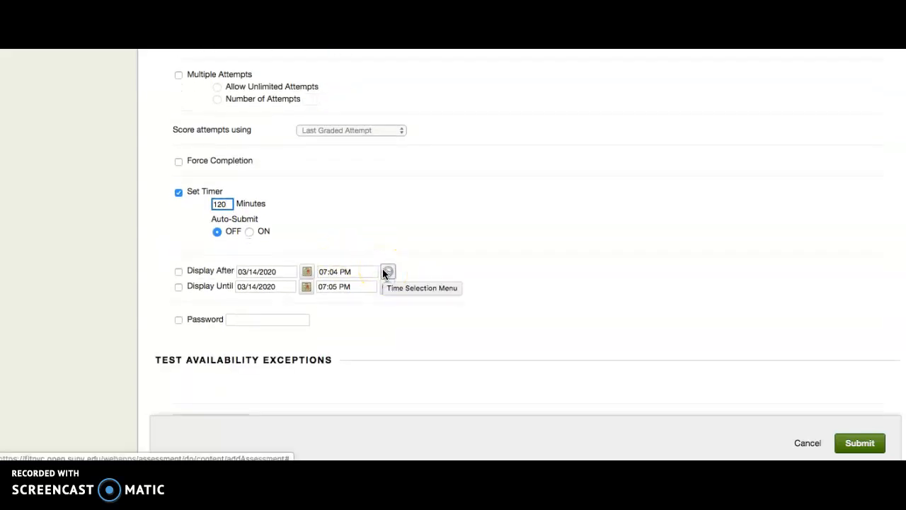
pyautogui.click(249, 232)
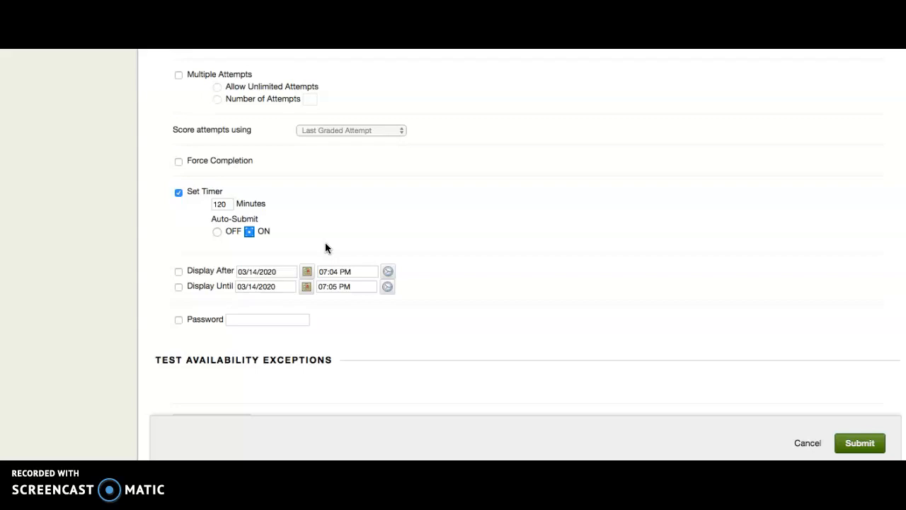
# Step: Add a test availability exception for one student and set that student's timer to 180 minutes
pyautogui.scroll(-5, 460, 222)
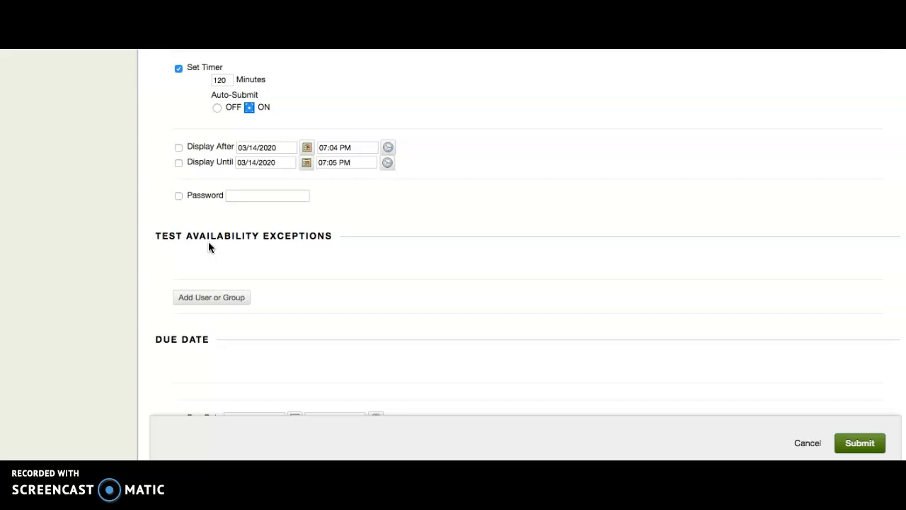
pyautogui.click(212, 298)
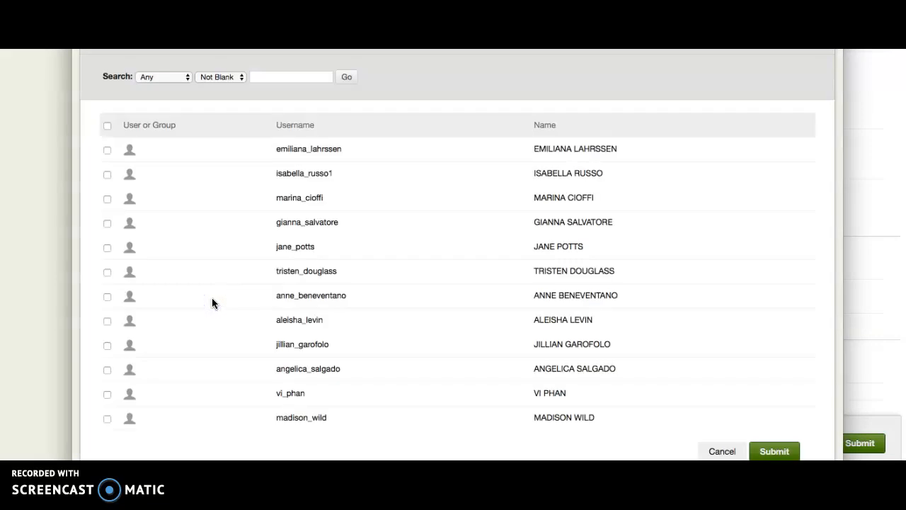
pyautogui.click(106, 224)
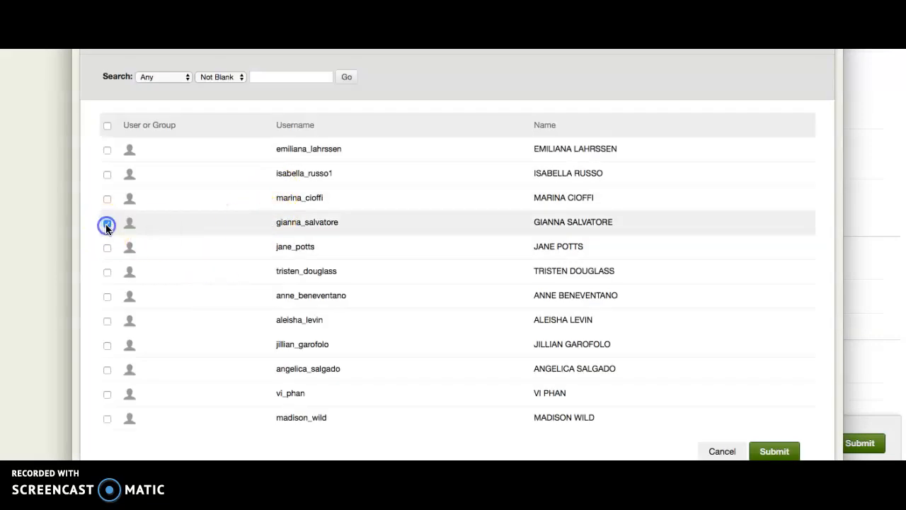
pyautogui.click(770, 452)
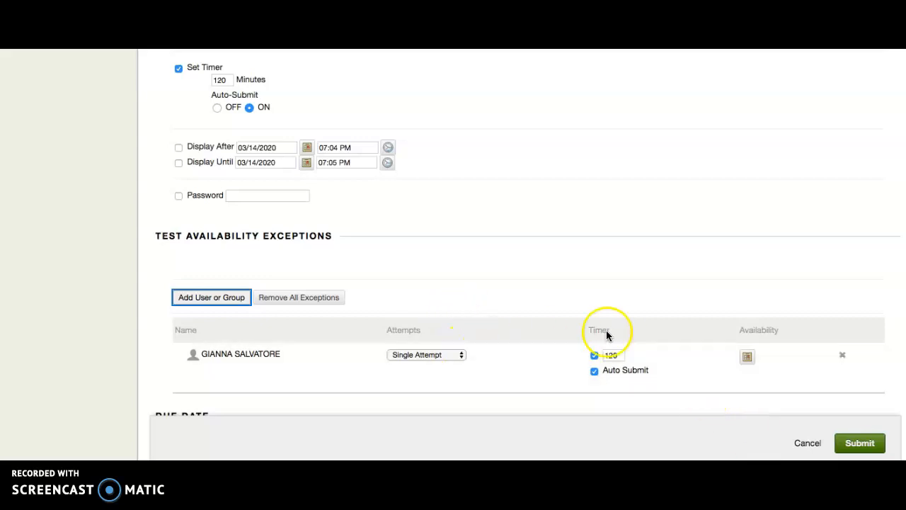
pyautogui.doubleClick(613, 355)
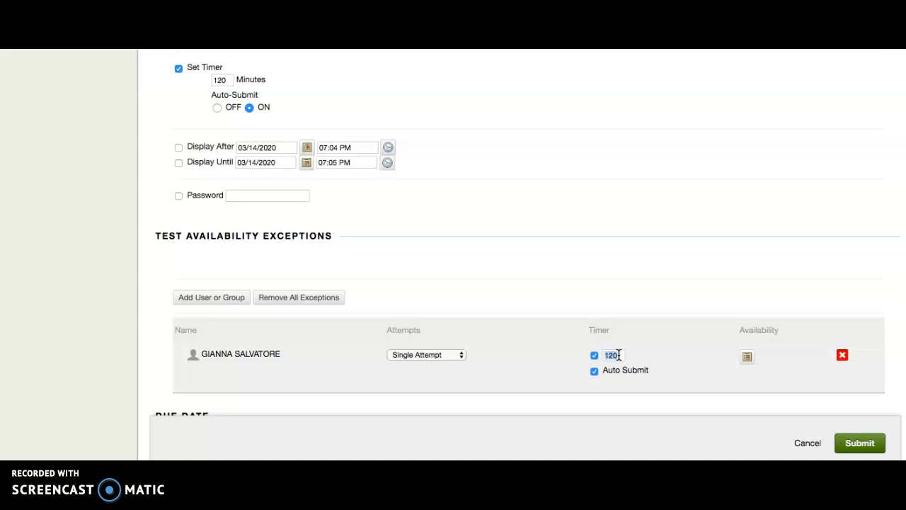
pyautogui.write('180')
pyautogui.click(704, 341)
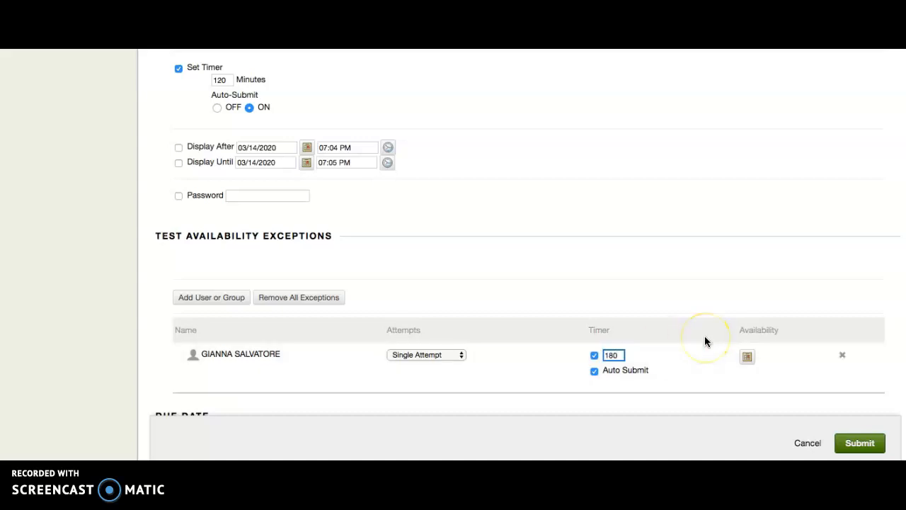
# Step: Delete the student's test availability exception
pyautogui.scroll(-2, 616, 333)
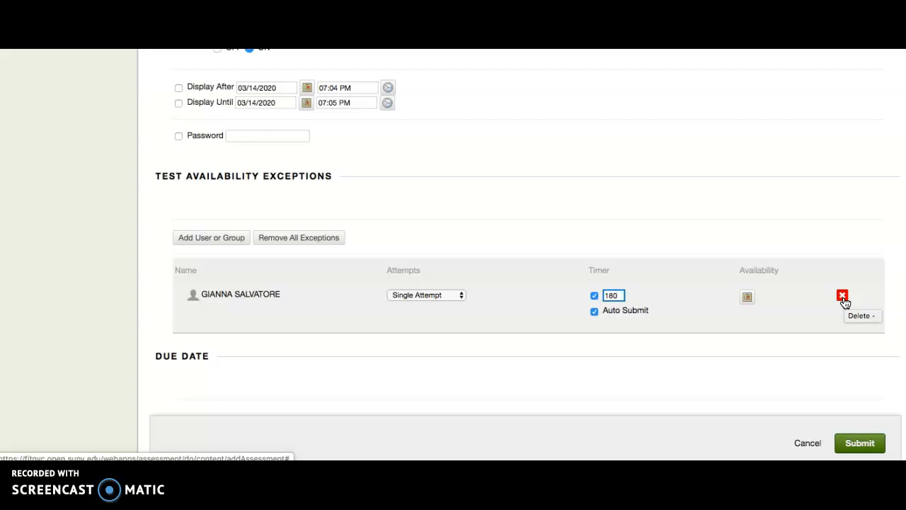
pyautogui.click(843, 298)
pyautogui.click(564, 85)
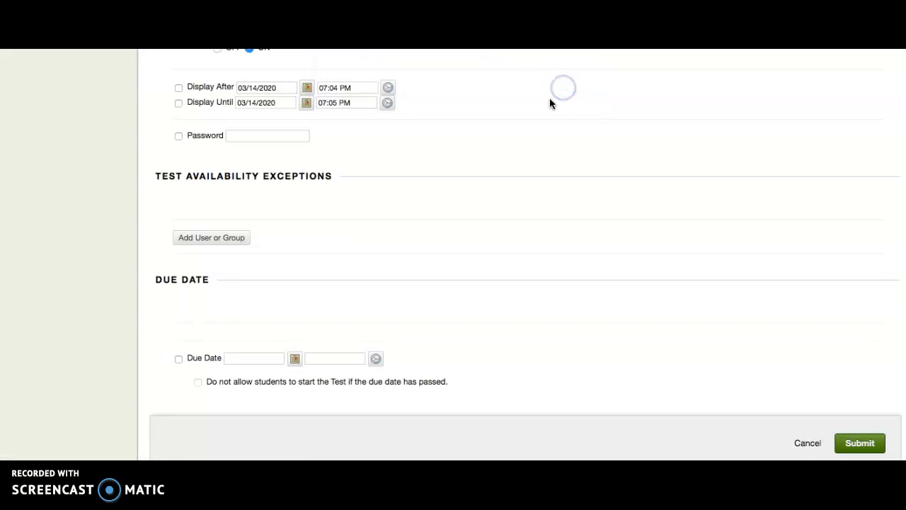
# Step: Enable a due date for the test, keeping 03/14/2020 at 07:06 PM
pyautogui.scroll(-4, 405, 242)
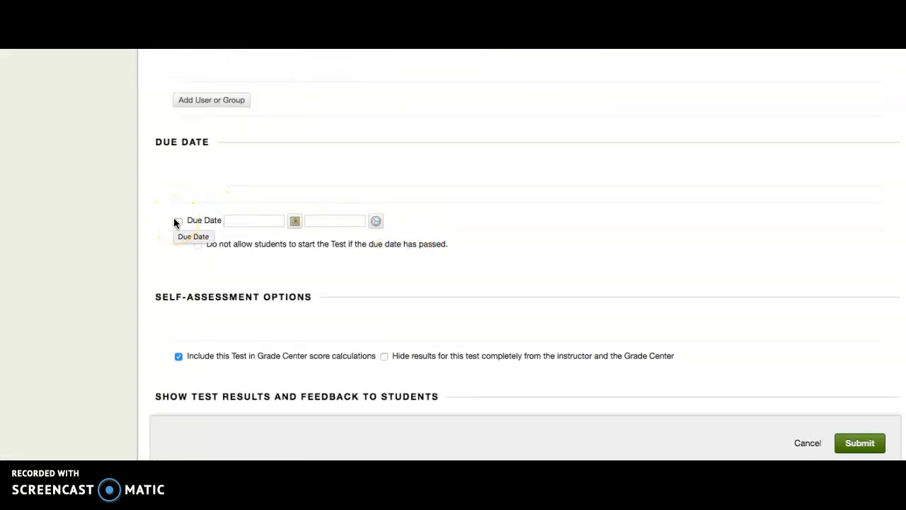
pyautogui.click(177, 221)
pyautogui.click(257, 219)
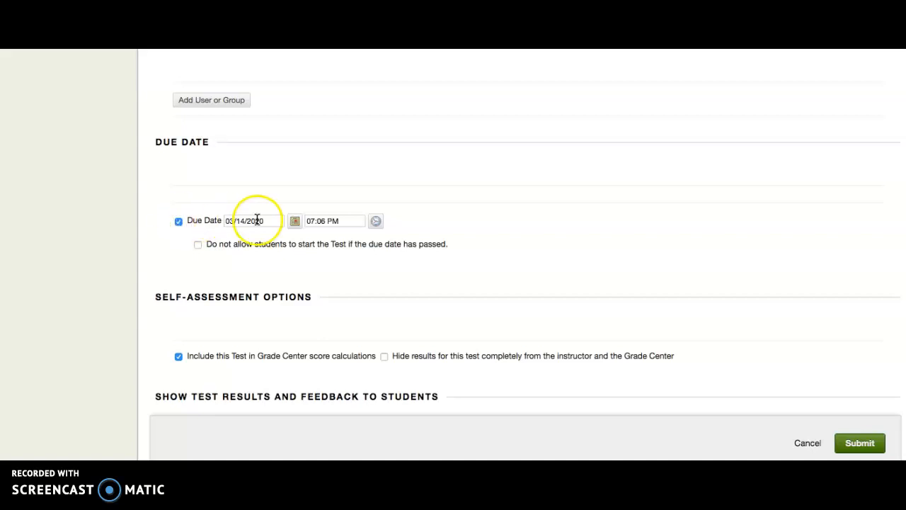
pyautogui.click(293, 222)
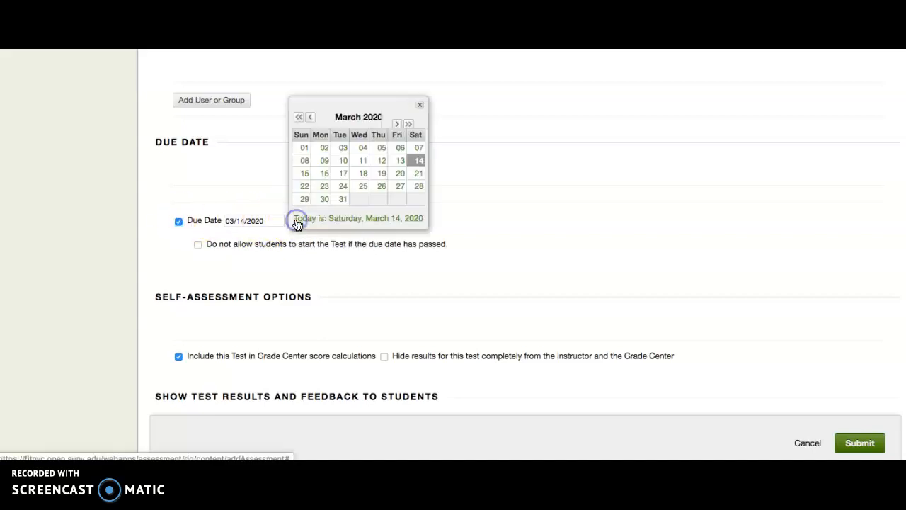
pyautogui.click(420, 104)
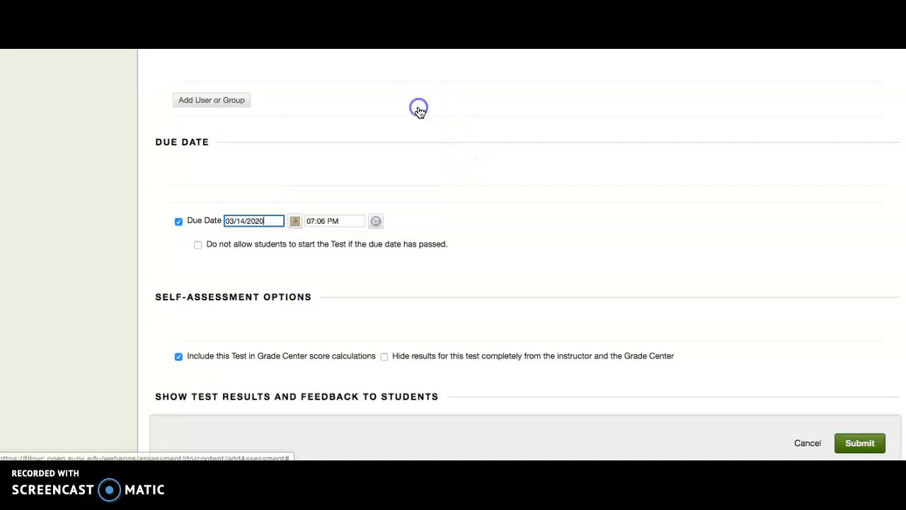
# Step: Examine the preset times offered for the due date, from Midnight to End of Day
pyautogui.click(375, 220)
pyautogui.scroll(-10, 408, 202)
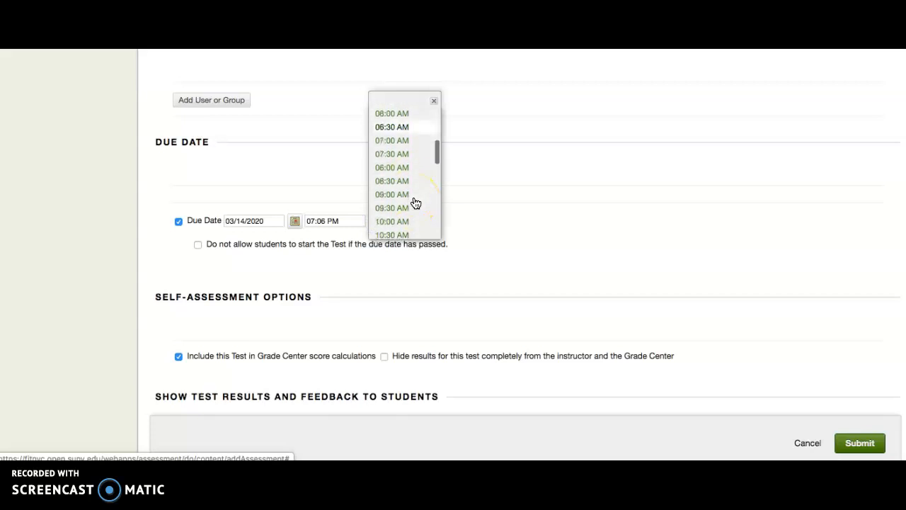
pyautogui.scroll(-10, 415, 205)
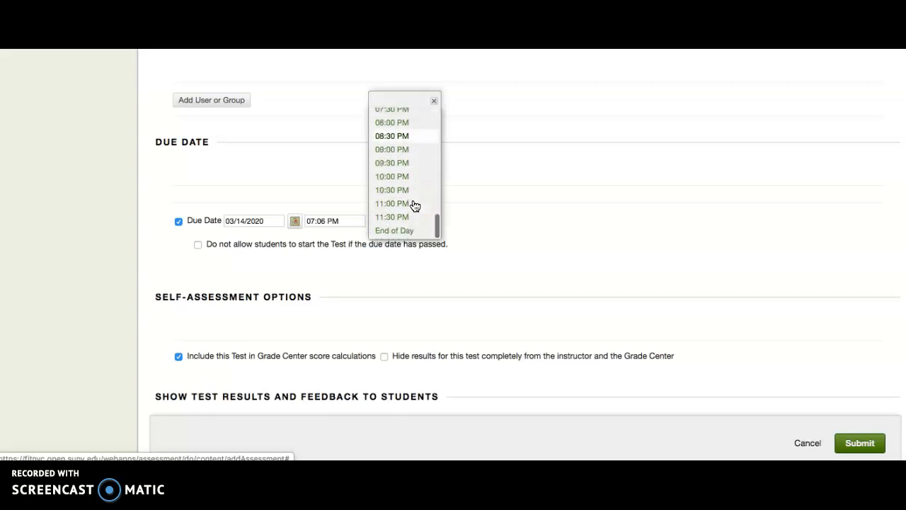
pyautogui.click(409, 233)
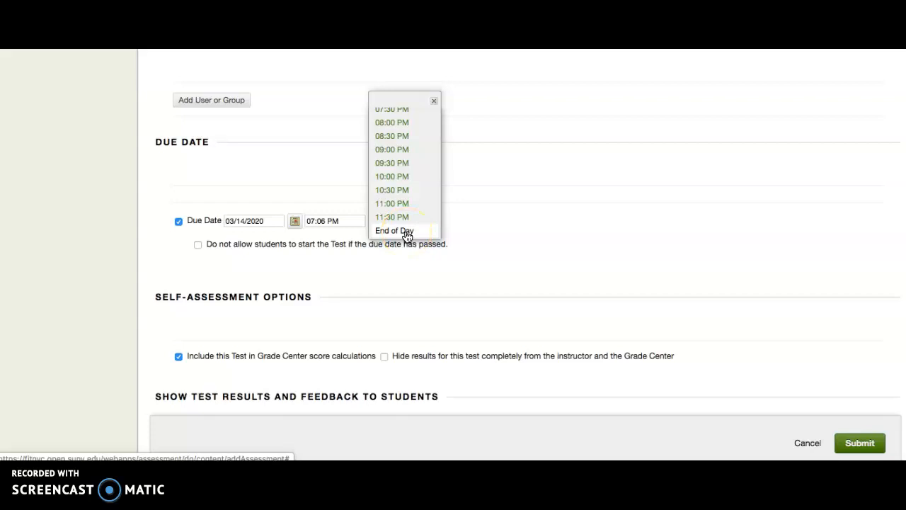
pyautogui.scroll(10, 418, 186)
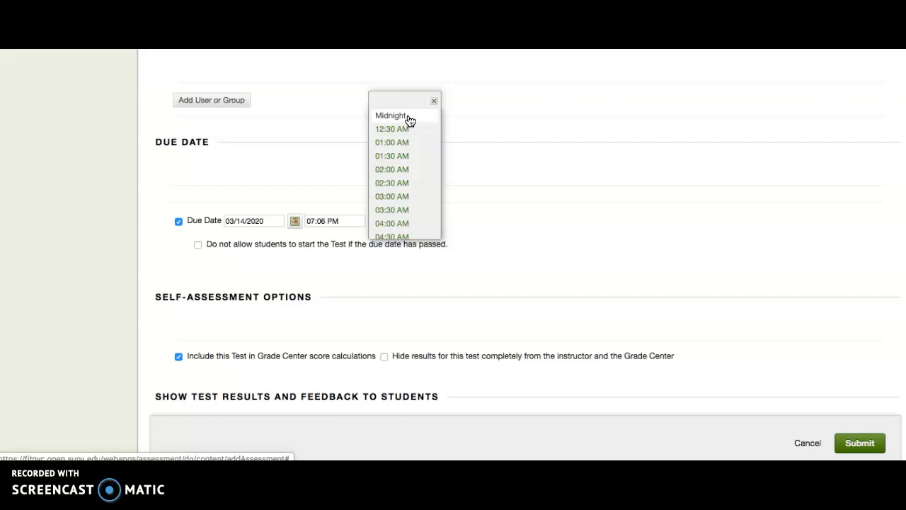
pyautogui.scroll(-10, 404, 205)
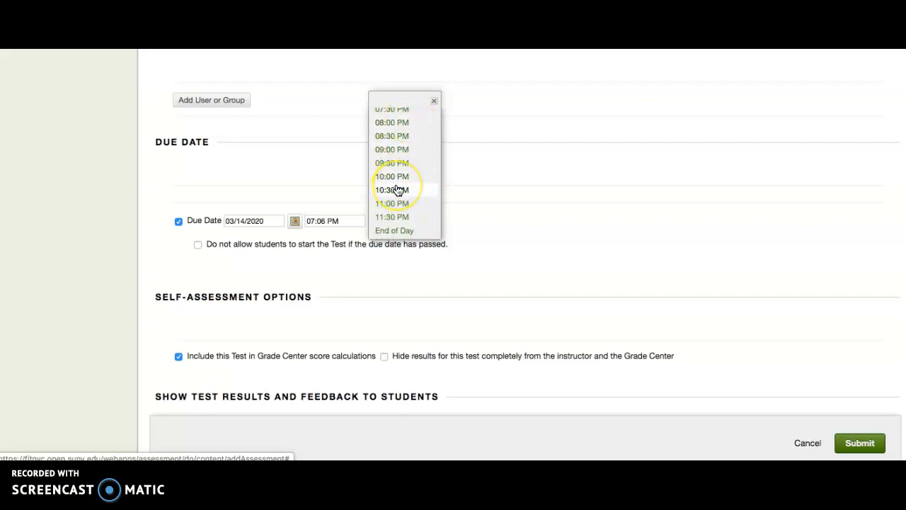
pyautogui.scroll(-1, 399, 191)
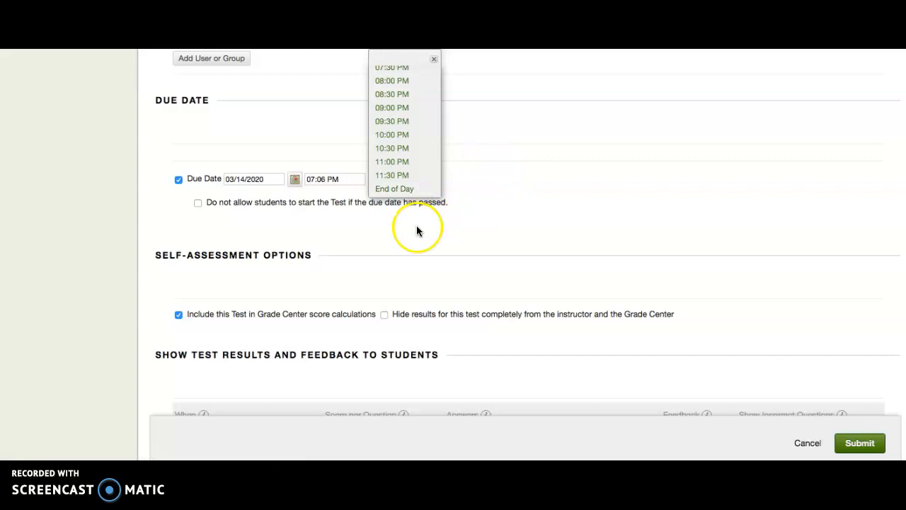
# Step: Prevent students from starting the test once the due date has passed
pyautogui.click(199, 203)
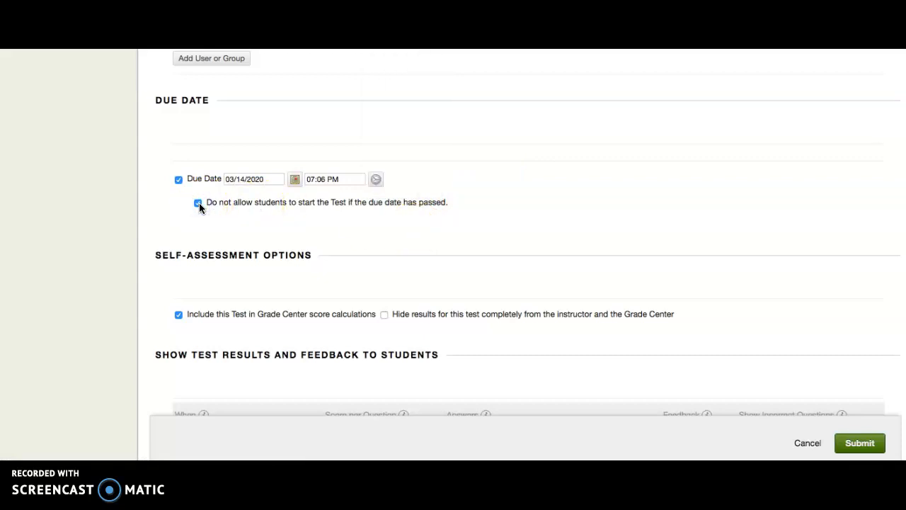
pyautogui.click(303, 208)
pyautogui.click(198, 203)
# Step: Include all answers, correct answers, submitted answers, feedback and incorrect questions in the first rule for showing test results
pyautogui.scroll(-4, 256, 252)
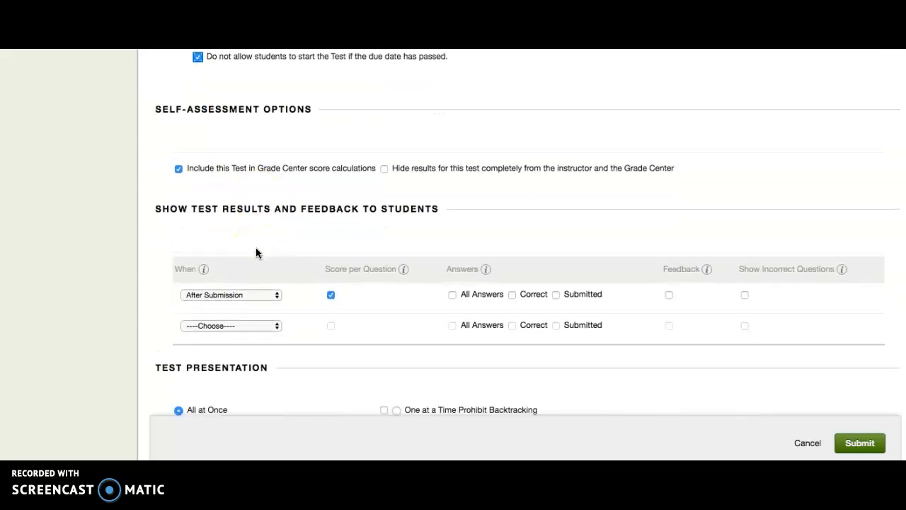
pyautogui.scroll(-2, 240, 298)
pyautogui.click(452, 213)
pyautogui.click(513, 213)
pyautogui.click(574, 218)
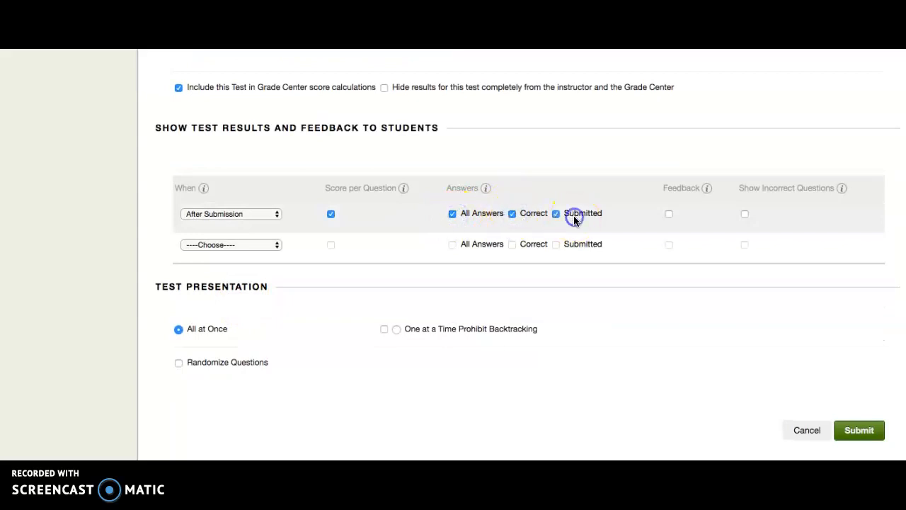
pyautogui.click(668, 213)
pyautogui.click(743, 214)
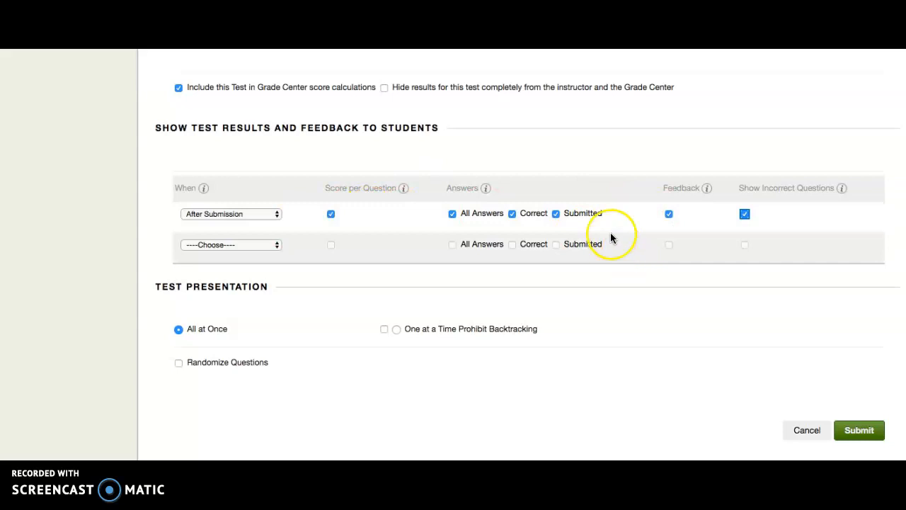
pyautogui.click(745, 213)
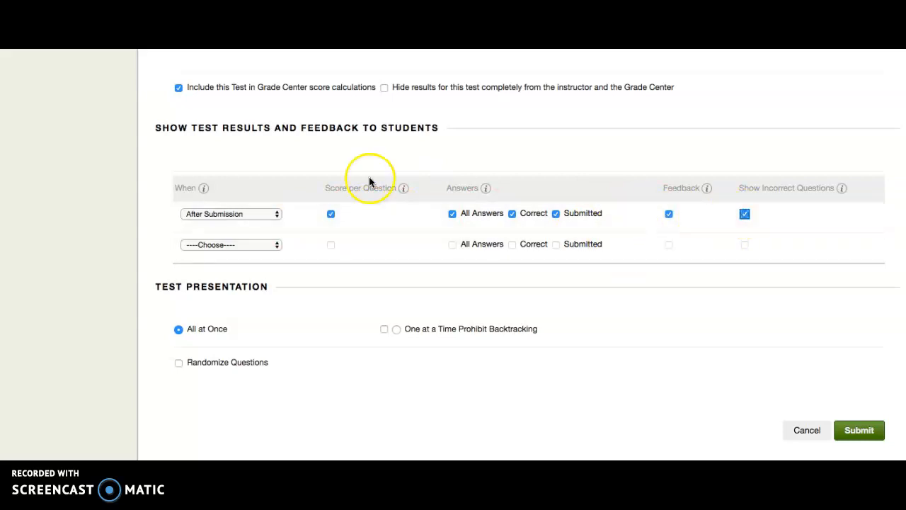
# Step: Set the first results rule to show After Due Date and submit the test options
pyautogui.click(275, 214)
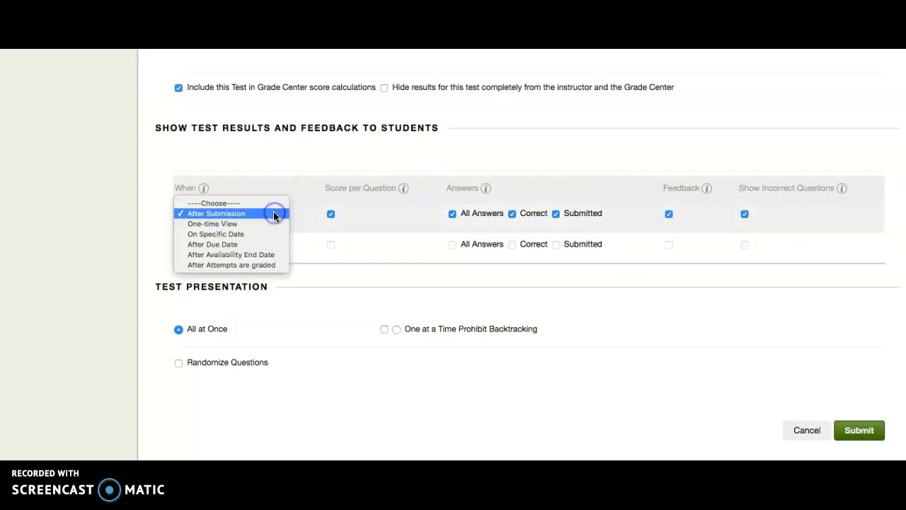
pyautogui.click(267, 244)
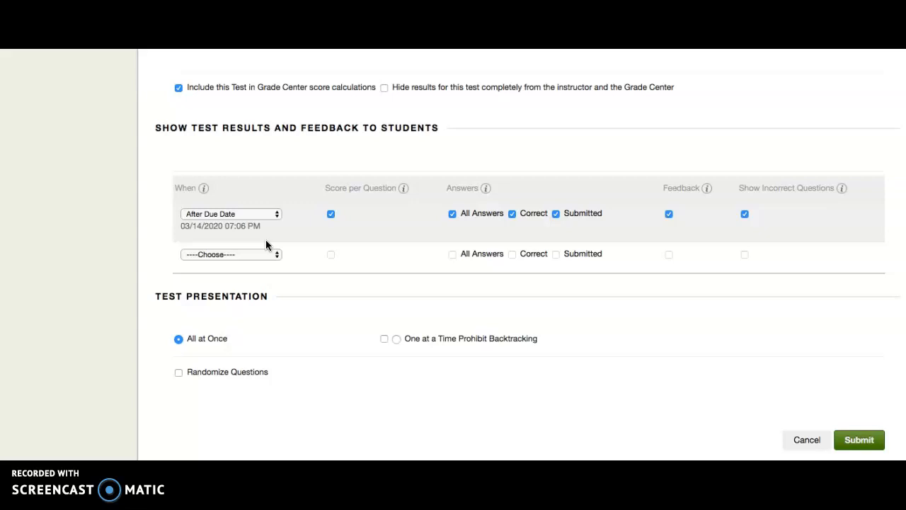
pyautogui.click(424, 213)
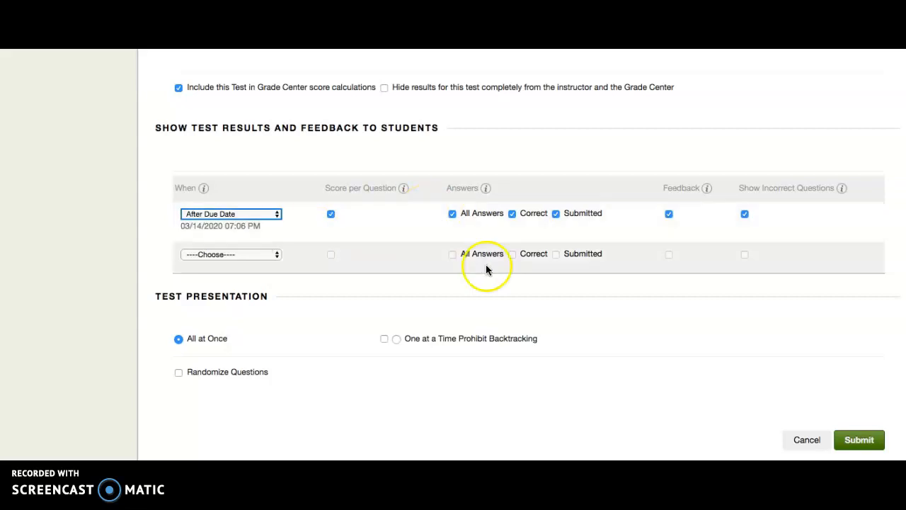
pyautogui.scroll(-1, 485, 264)
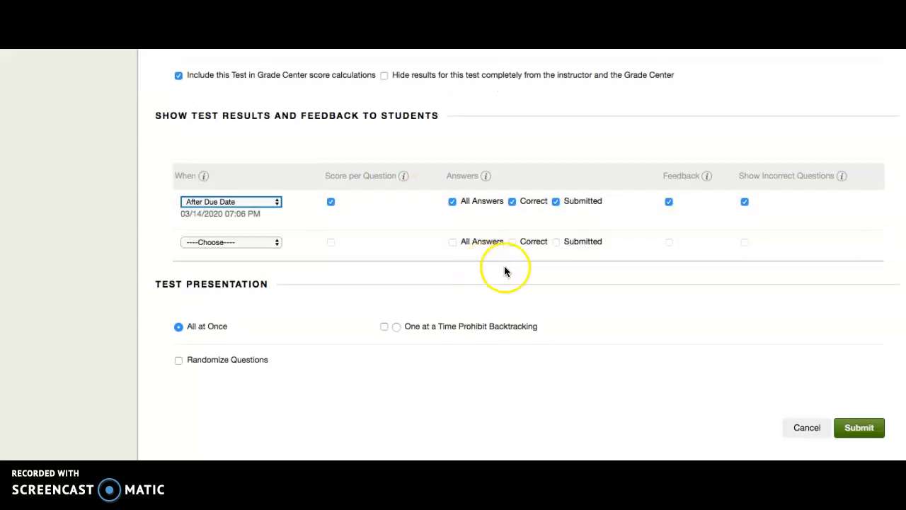
pyautogui.click(858, 431)
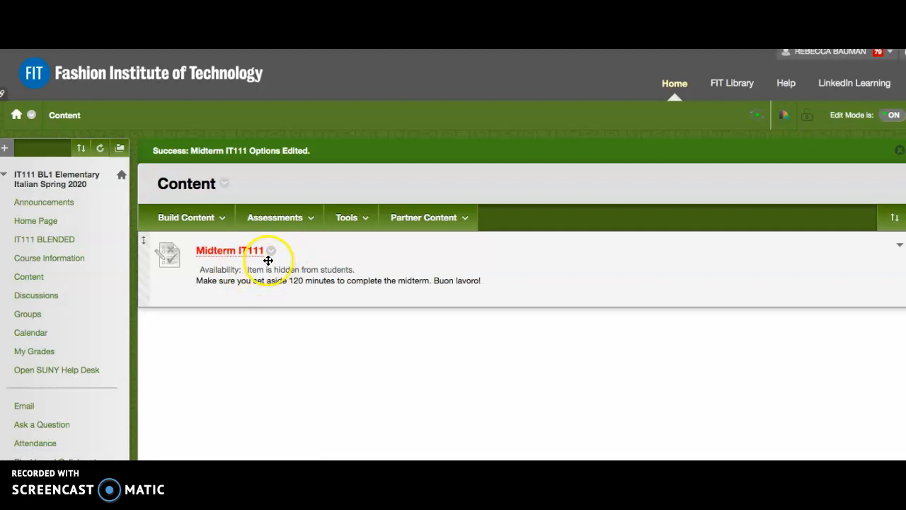
# Step: Make the Midterm IT111 test available to students in its test options and submit the change
pyautogui.click(272, 253)
pyautogui.scroll(-2, 297, 311)
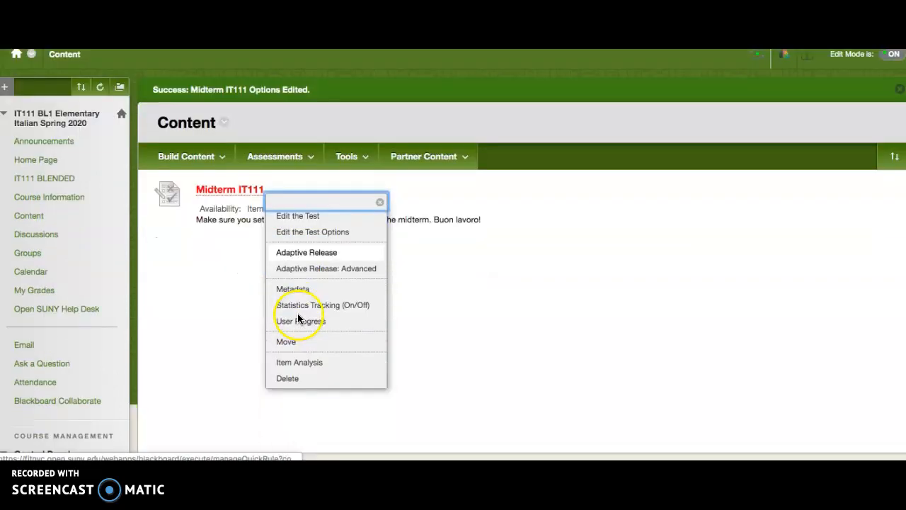
pyautogui.click(314, 233)
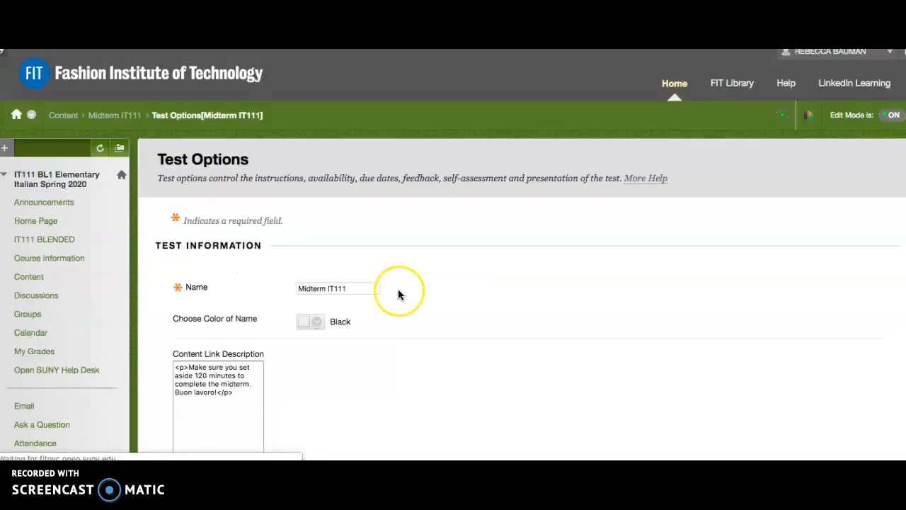
pyautogui.scroll(-15, 397, 288)
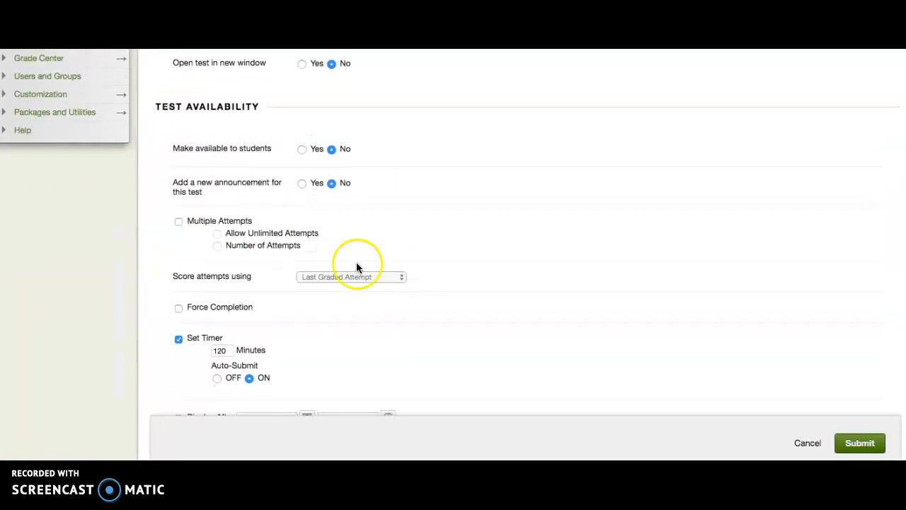
pyautogui.click(301, 148)
pyautogui.click(846, 438)
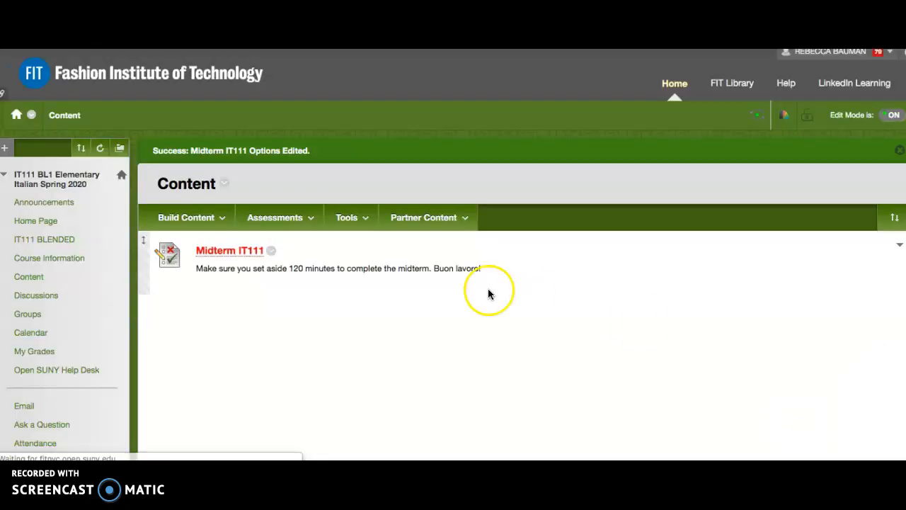
# Step: Reopen the Midterm IT111 test options, set Make available to students to No, and submit
pyautogui.click(271, 250)
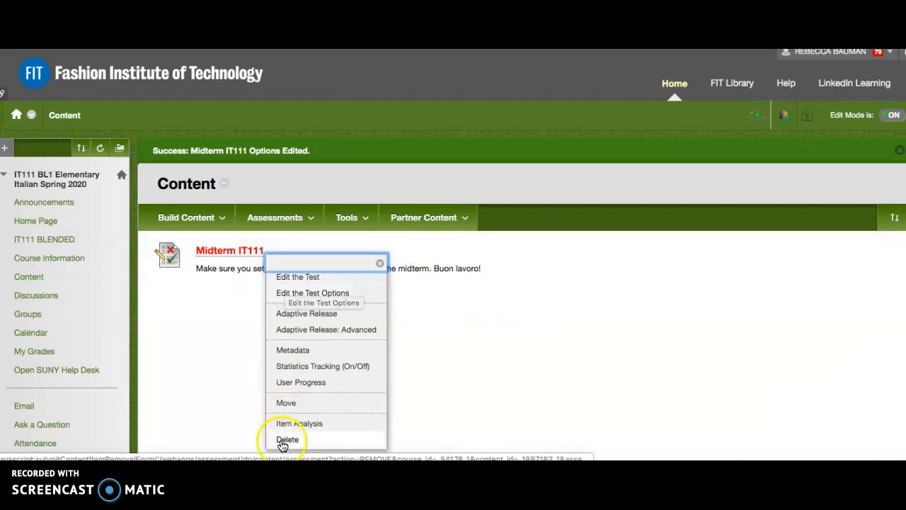
pyautogui.click(312, 294)
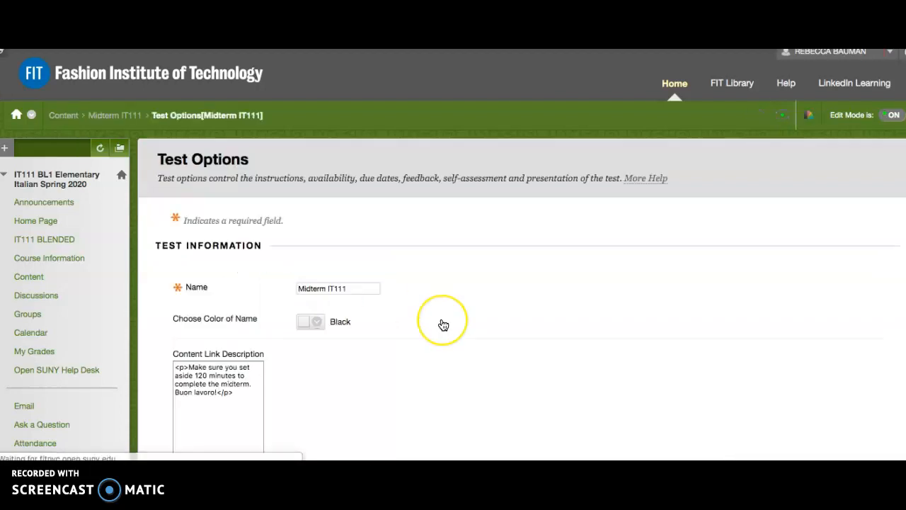
pyautogui.scroll(-8, 441, 319)
pyautogui.scroll(-5, 347, 287)
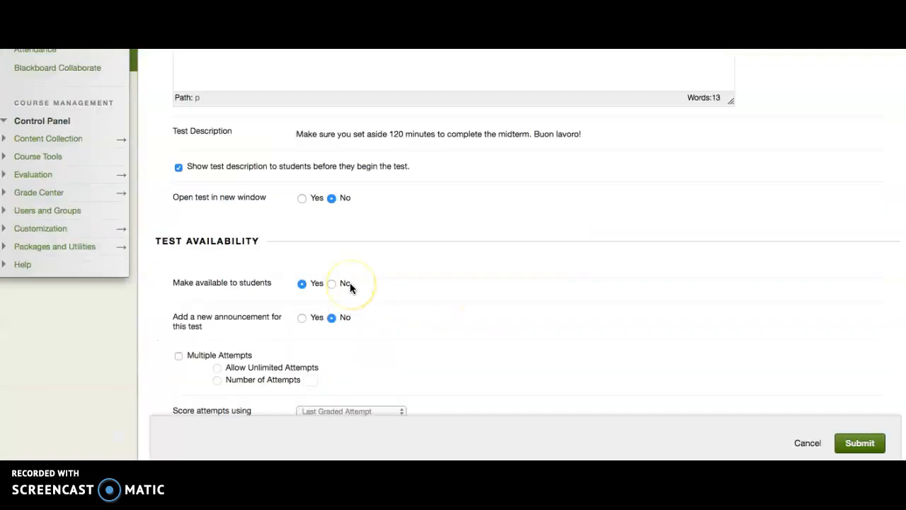
pyautogui.click(332, 216)
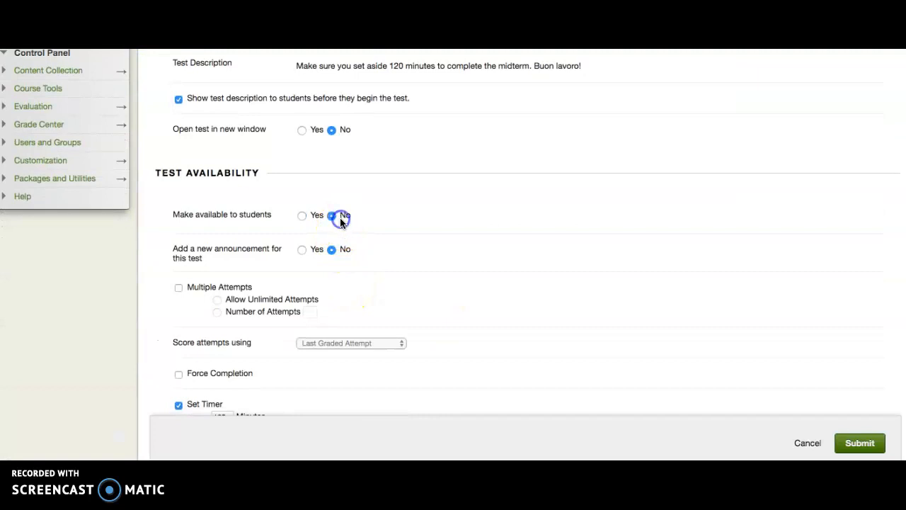
pyautogui.click(857, 443)
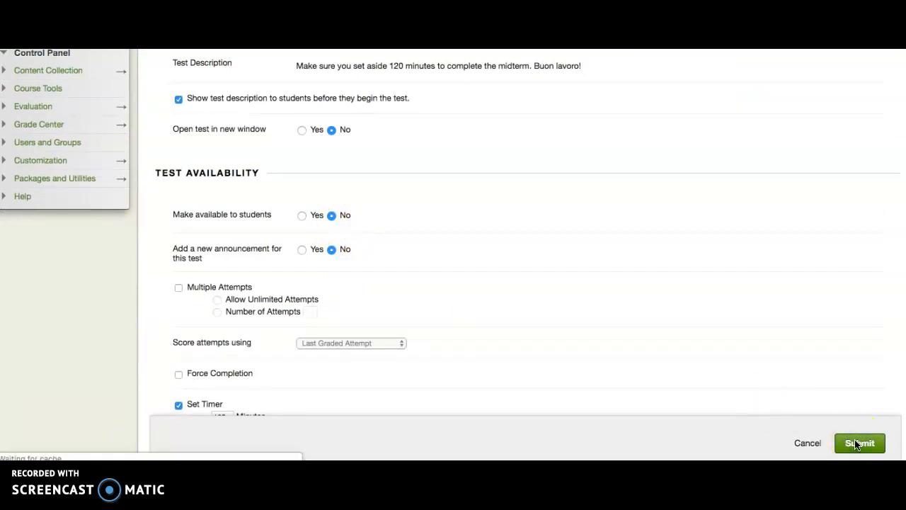
pyautogui.scroll(-5, 650, 295)
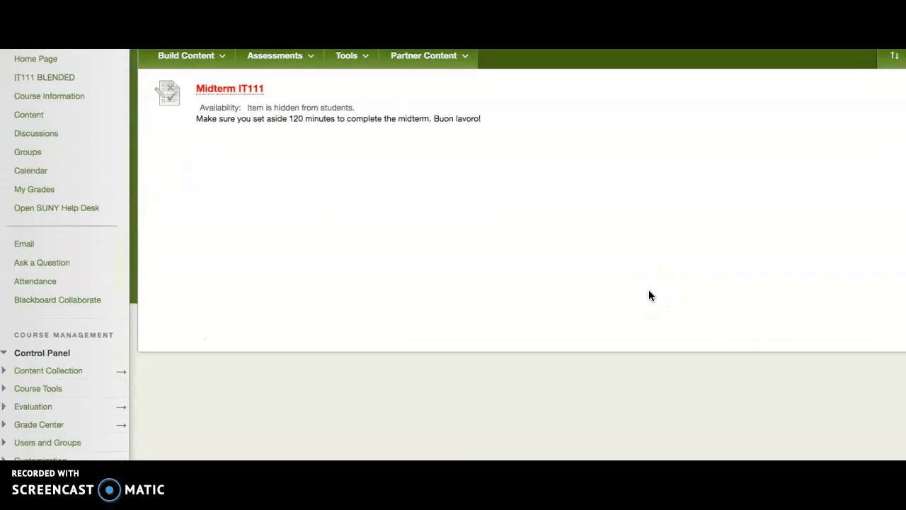